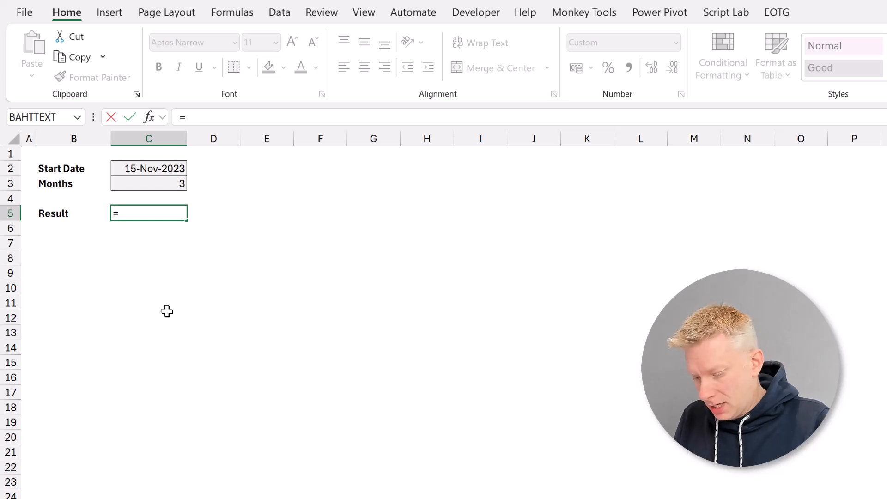
Step: Complete the Result formula in C5 as =EOMONTH(C2,C3), using the start date and the number of months
{"action": "type", "text": "NTH"}
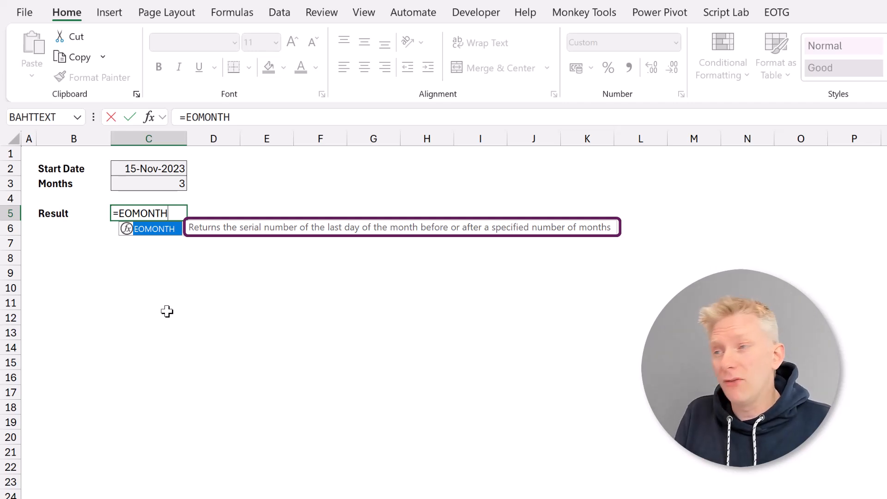
{"action": "type", "text": "("}
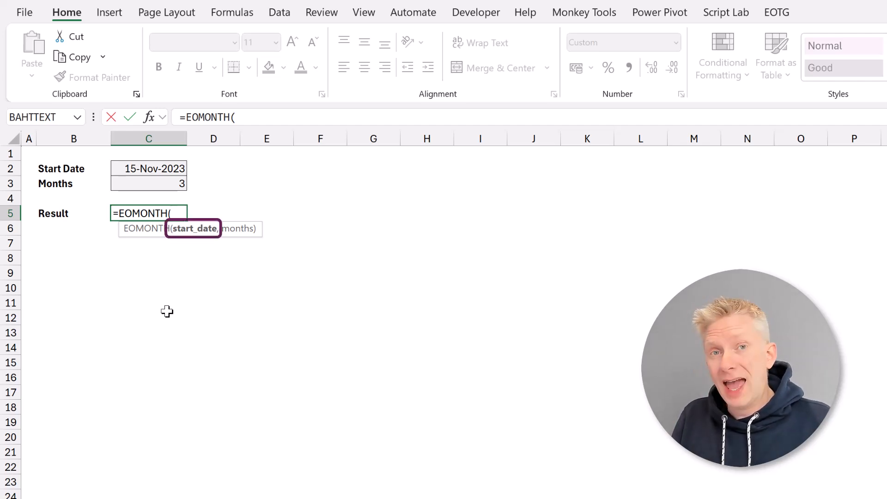
{"action": "type", "text": "C2"}
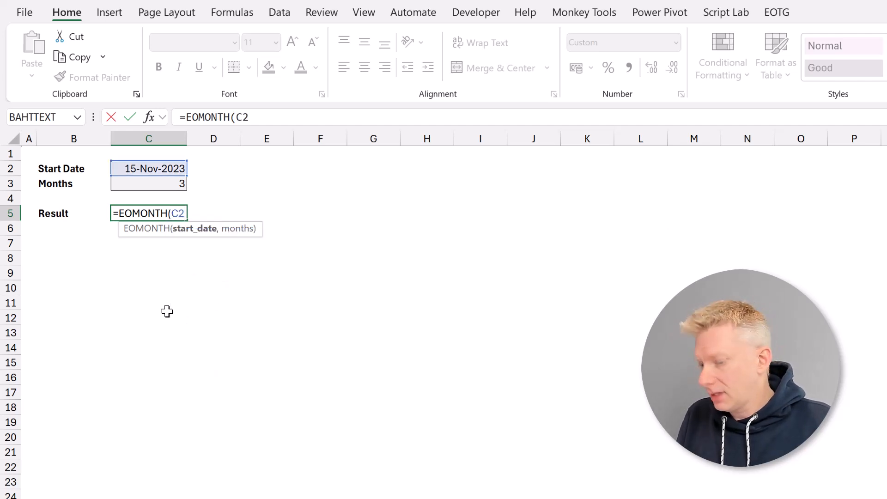
{"action": "type", "text": ","}
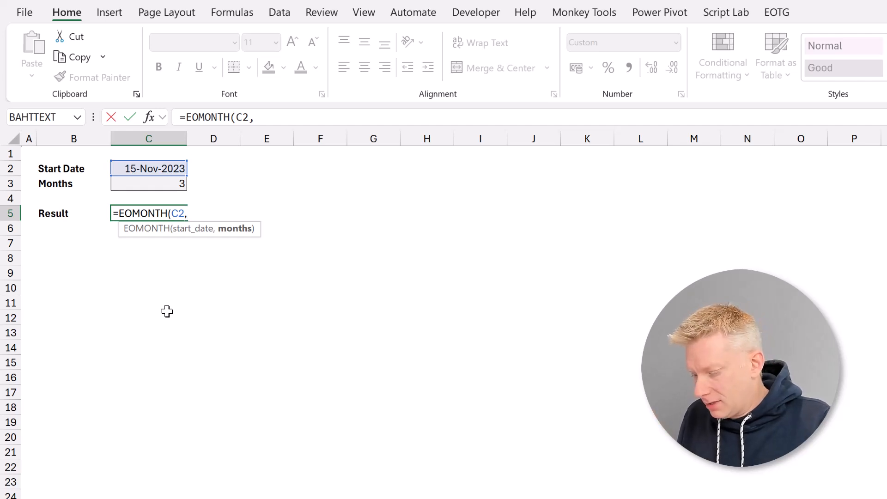
{"action": "type", "text": "C3"}
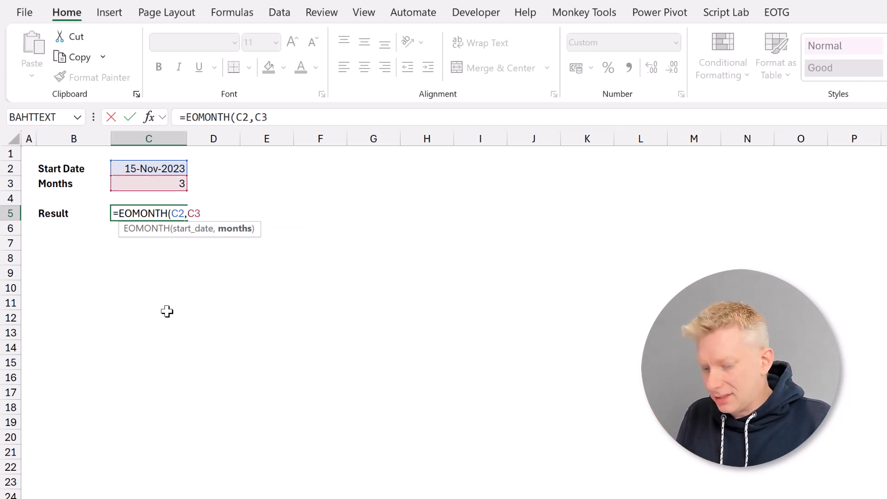
{"action": "type", "text": ")"}
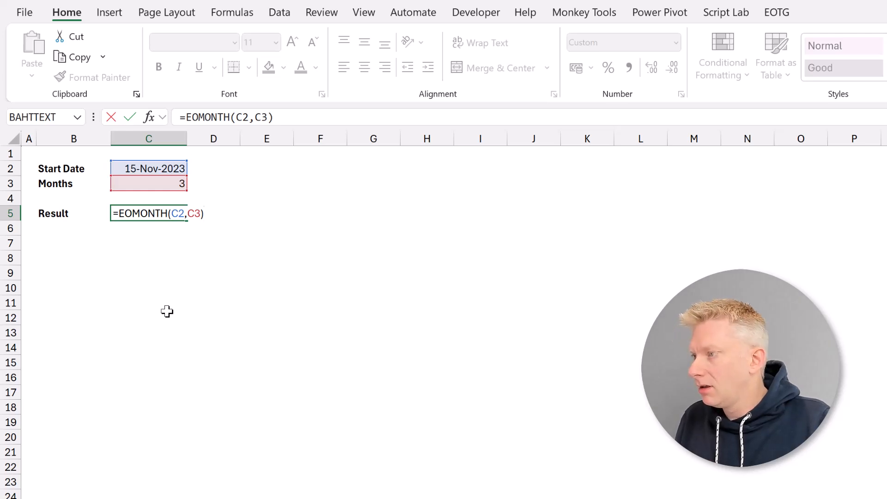
{"action": "key", "text": "Return"}
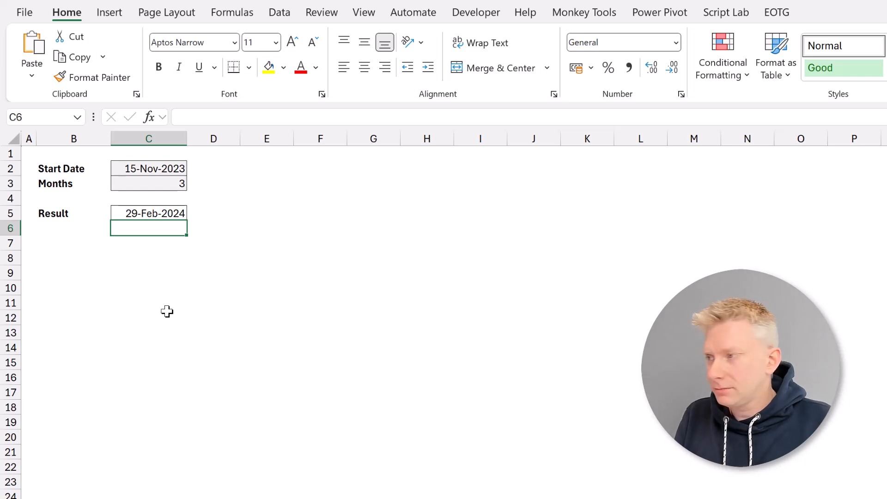
Step: Set the Months value in C3 to -2
{"action": "key", "text": "Up"}
{"action": "key", "text": "Up"}
{"action": "key", "text": "Up"}
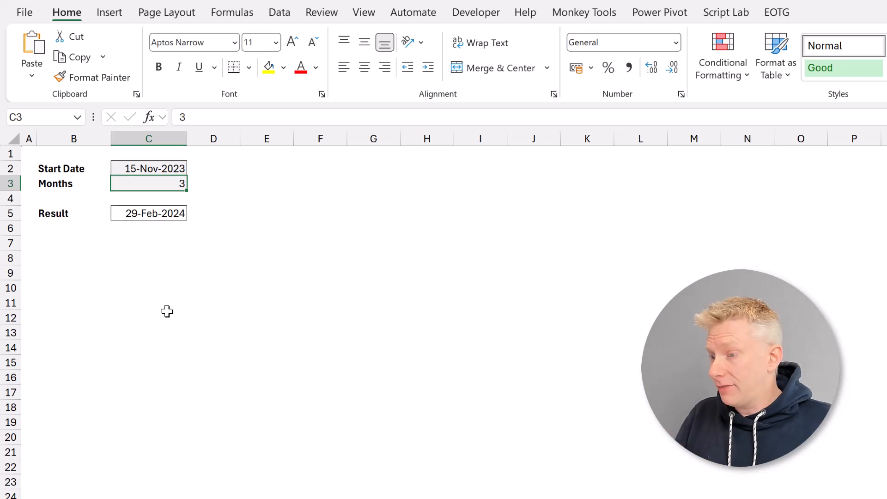
{"action": "type", "text": "-2"}
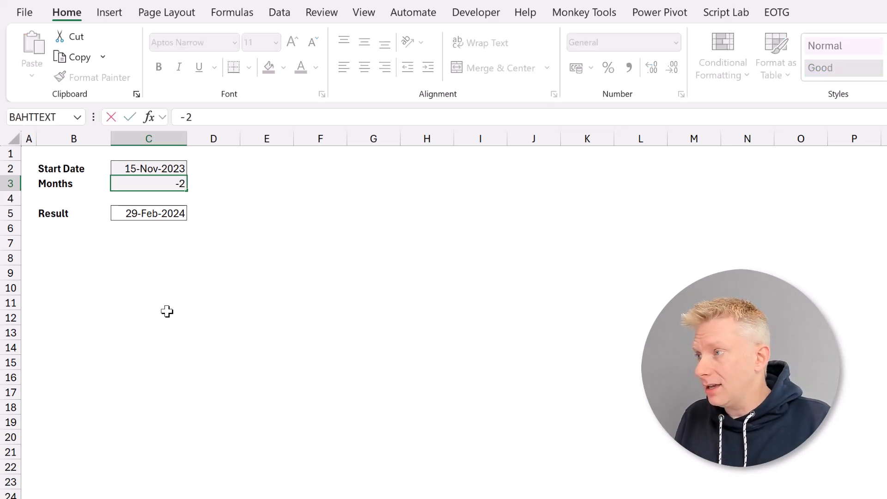
{"action": "key", "text": "Return"}
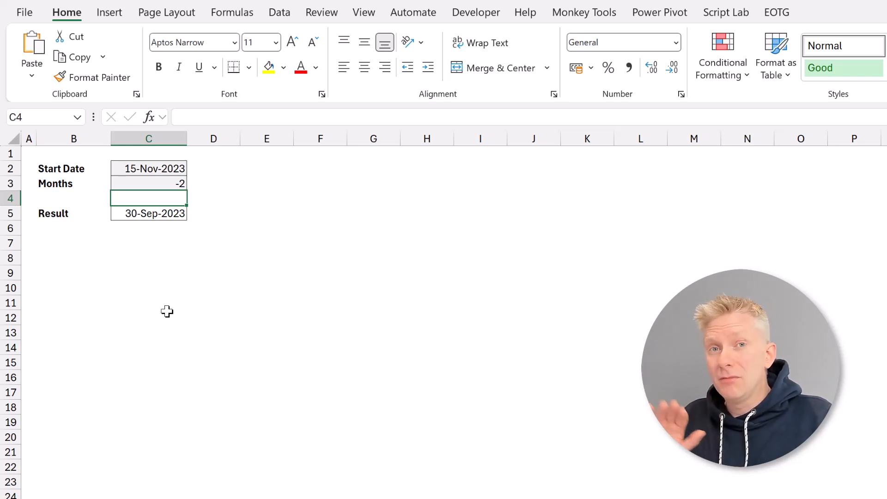
Step: Set the Months value in C3 to 0
{"action": "key", "text": "Up"}
{"action": "type", "text": "0"}
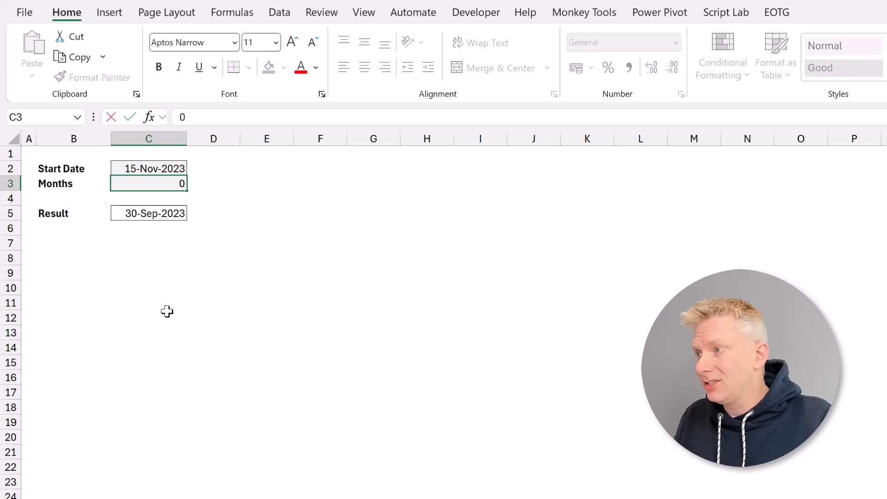
{"action": "key", "text": "Return"}
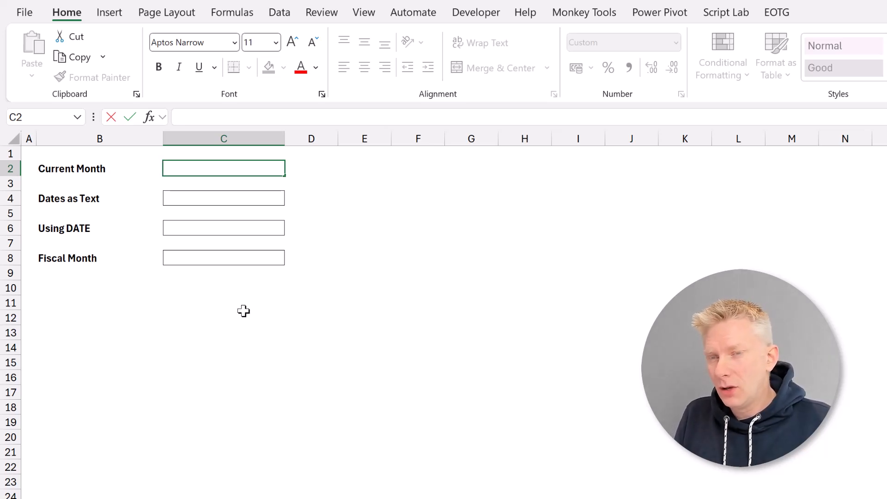
Step: Enter the formula =EOMONTH(TODAY(),0) in C2 to return the end of the current month
{"action": "type", "text": "="}
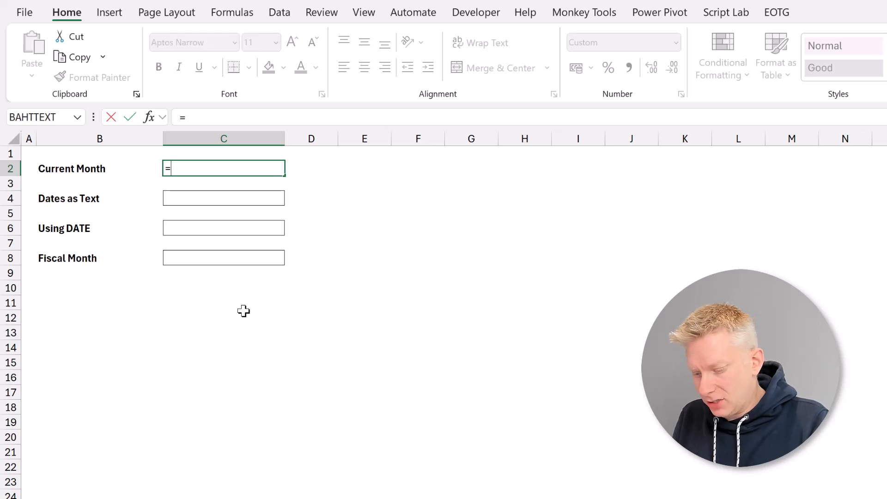
{"action": "type", "text": "TODAY()"}
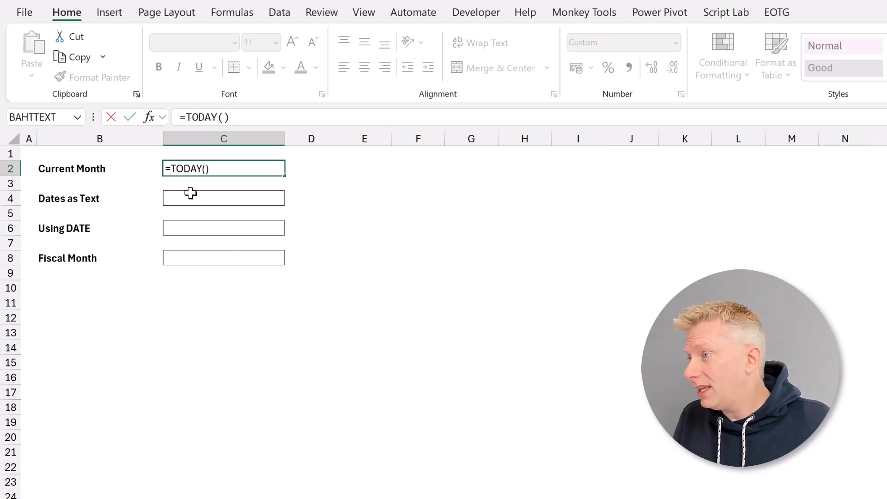
{"action": "type", "text": "EOMONTH"}
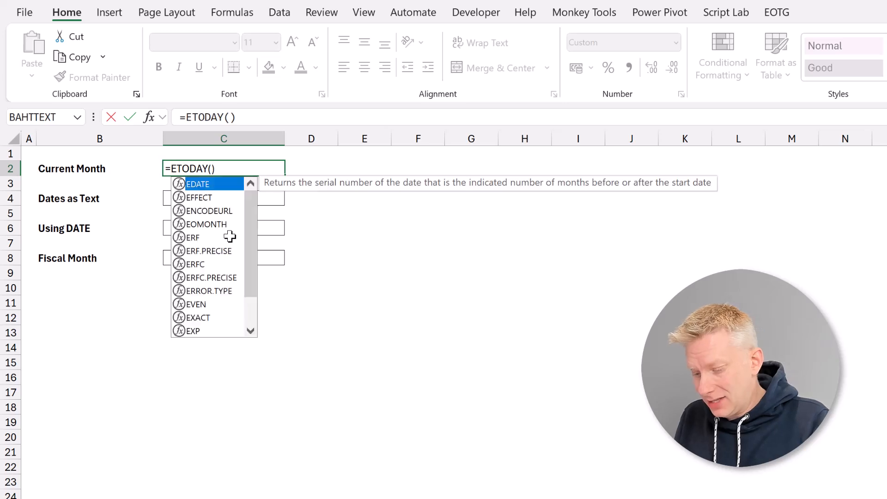
{"action": "type", "text": "("}
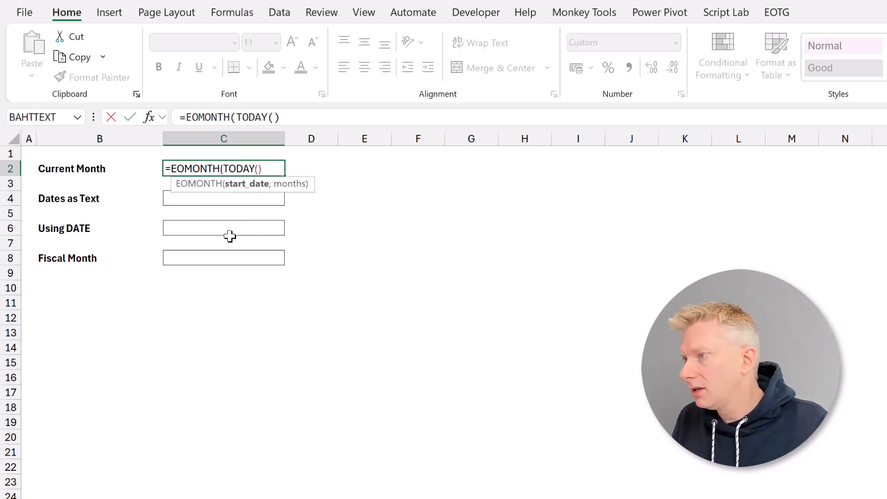
{"action": "key", "text": "End"}
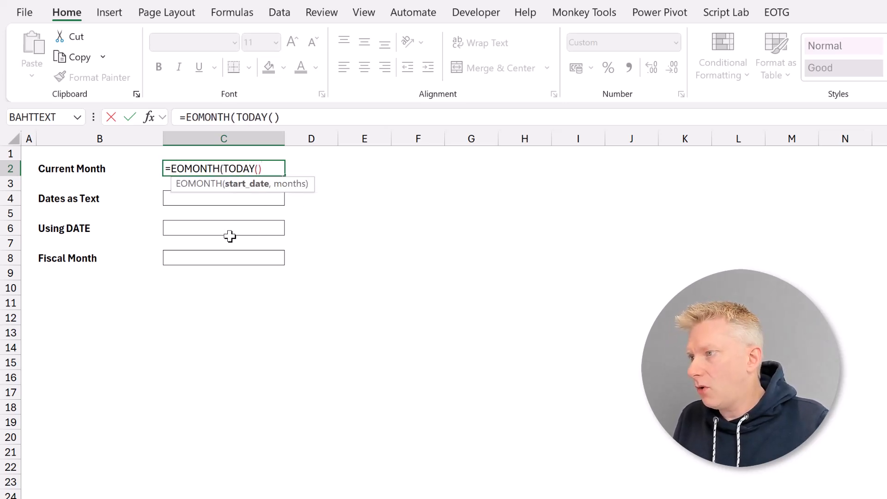
{"action": "type", "text": ",0"}
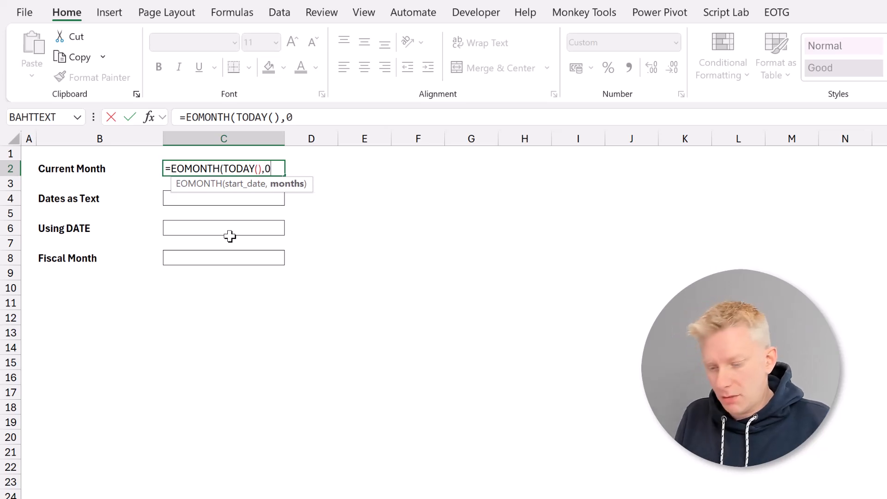
{"action": "type", "text": ")"}
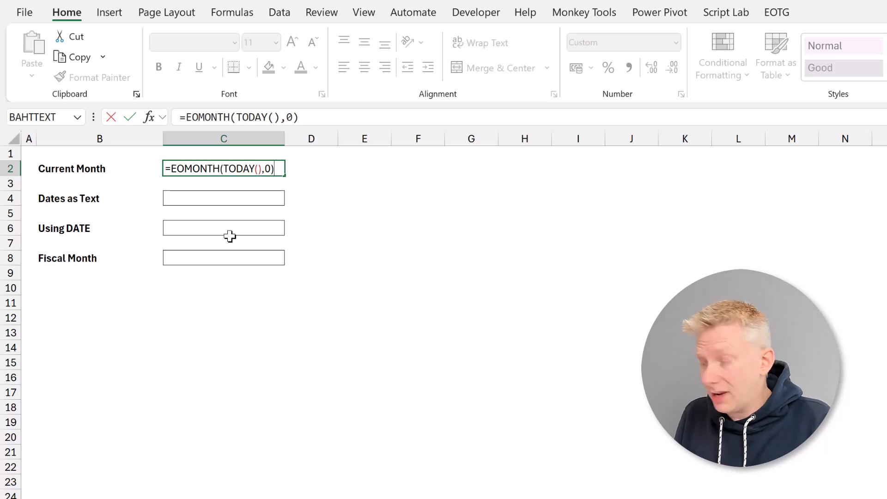
{"action": "key", "text": "Return"}
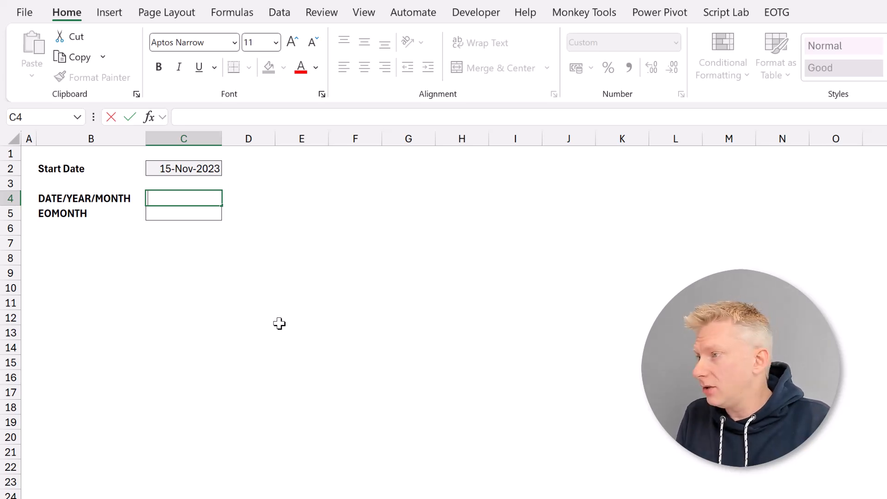
Step: Enter the formula =DATE(YEAR(C2),MONTH(C2),1) in C4 to return the first day of the start date's month
{"action": "type", "text": "=DATE"}
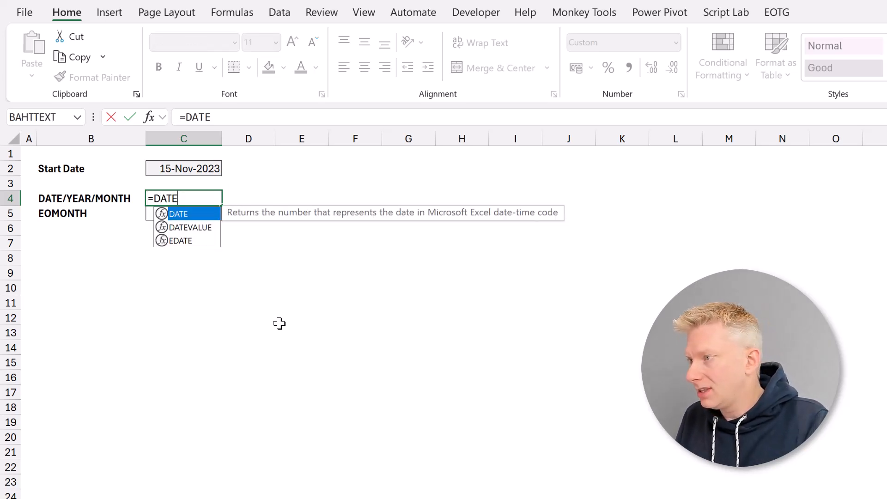
{"action": "type", "text": "("}
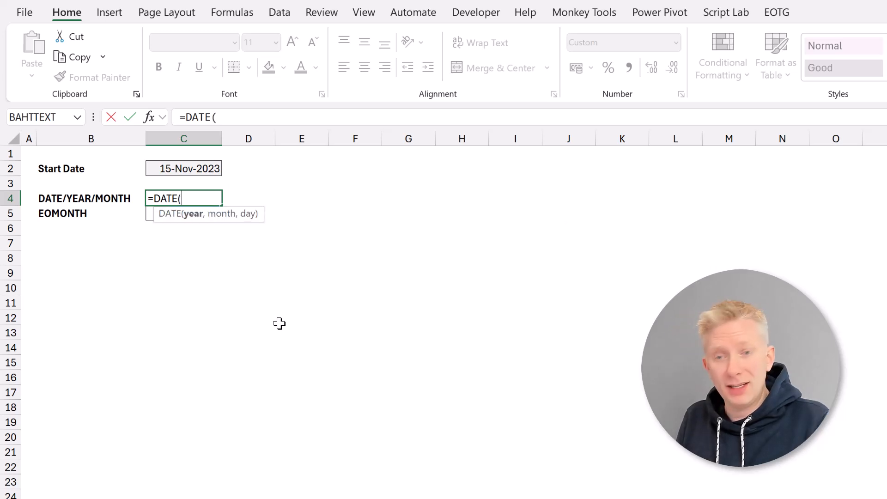
{"action": "type", "text": "YEAR("}
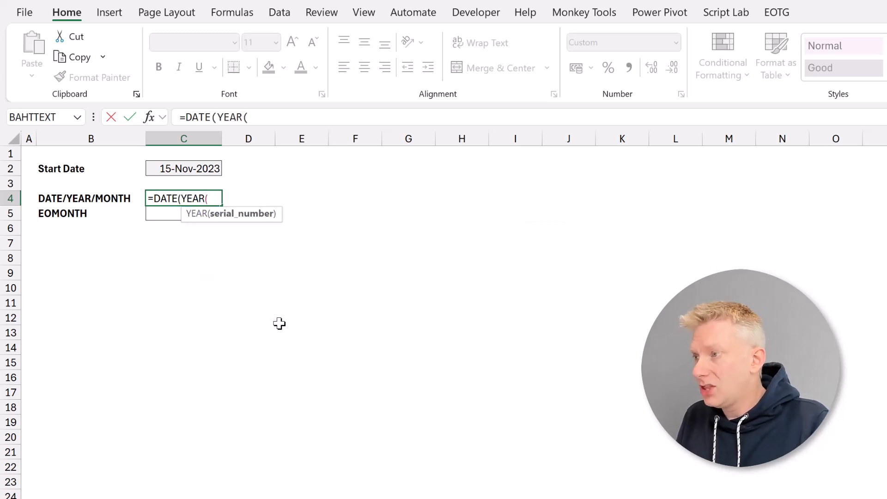
{"action": "type", "text": "C"}
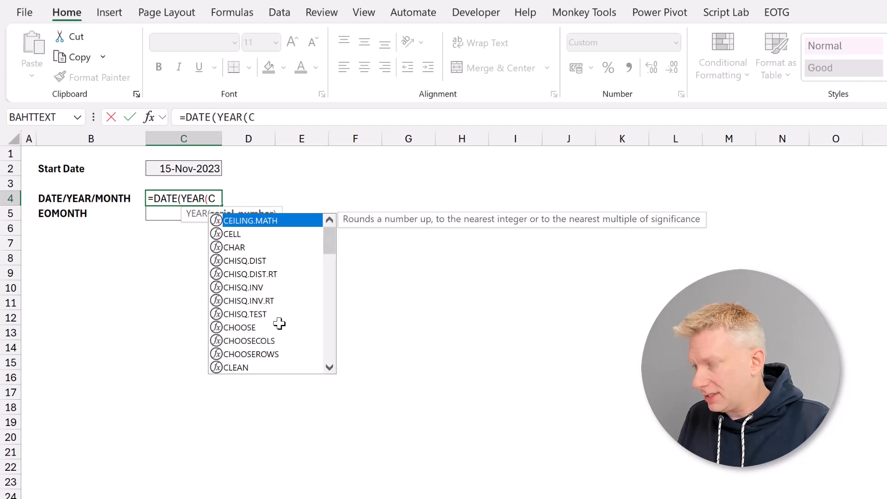
{"action": "type", "text": "2),"}
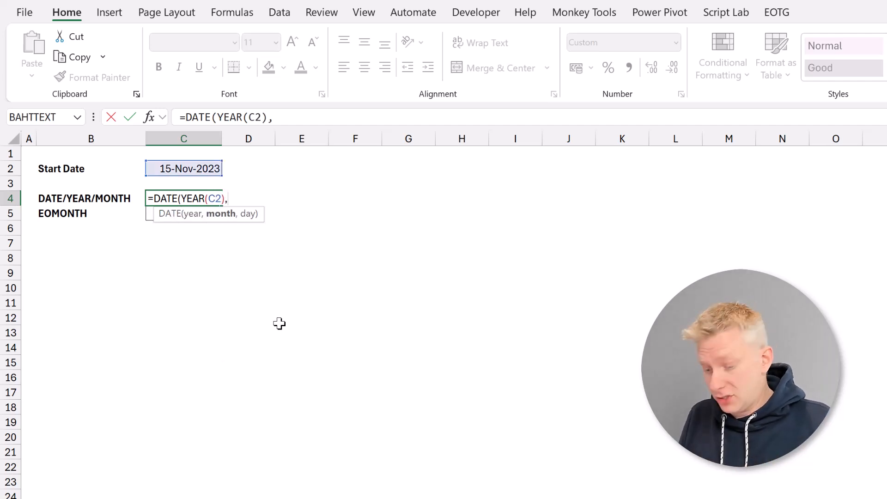
{"action": "type", "text": "MONTH("}
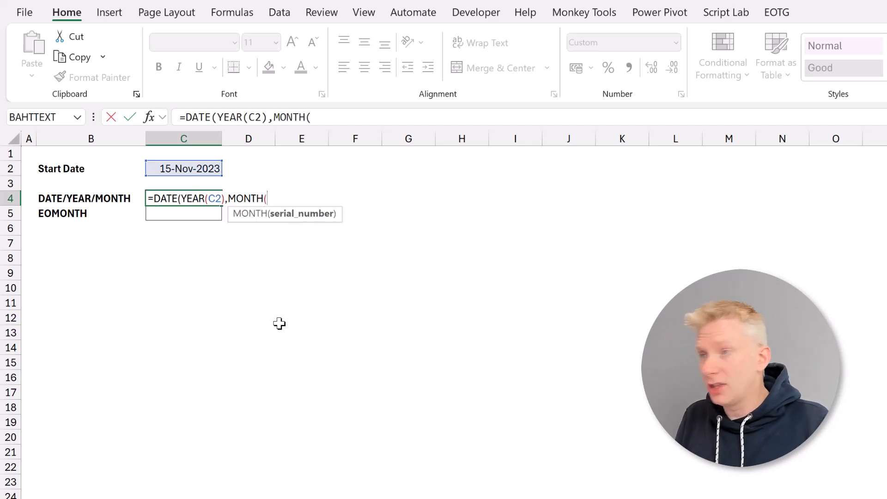
{"action": "type", "text": "C2)"}
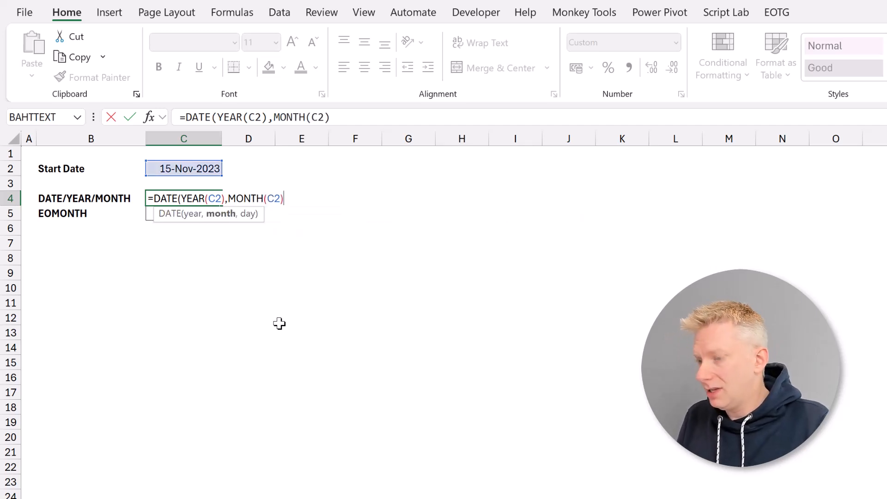
{"action": "type", "text": ","}
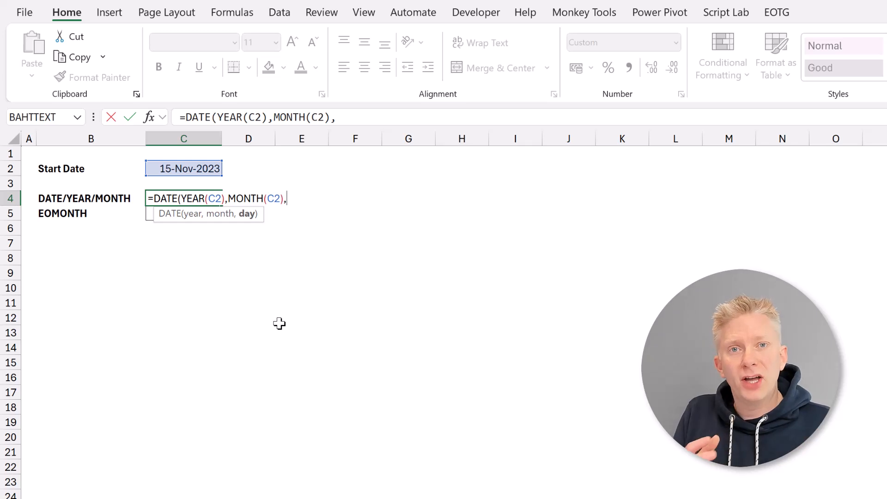
{"action": "type", "text": "1"}
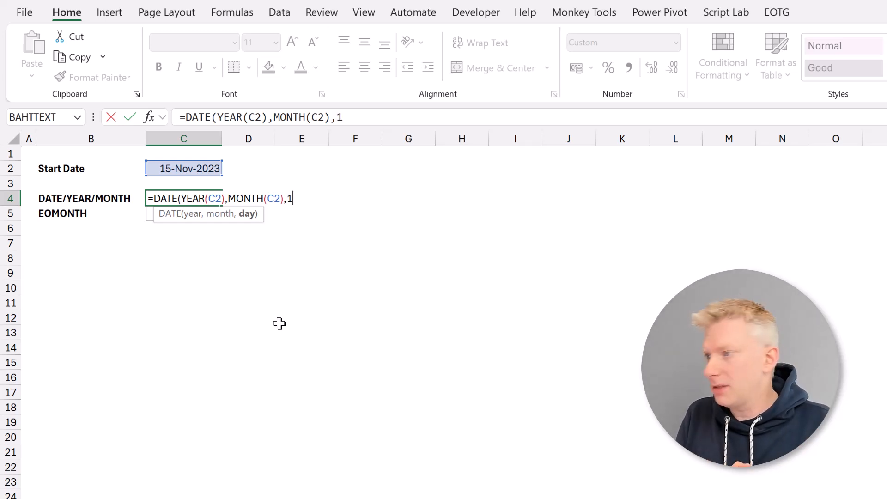
{"action": "type", "text": ")"}
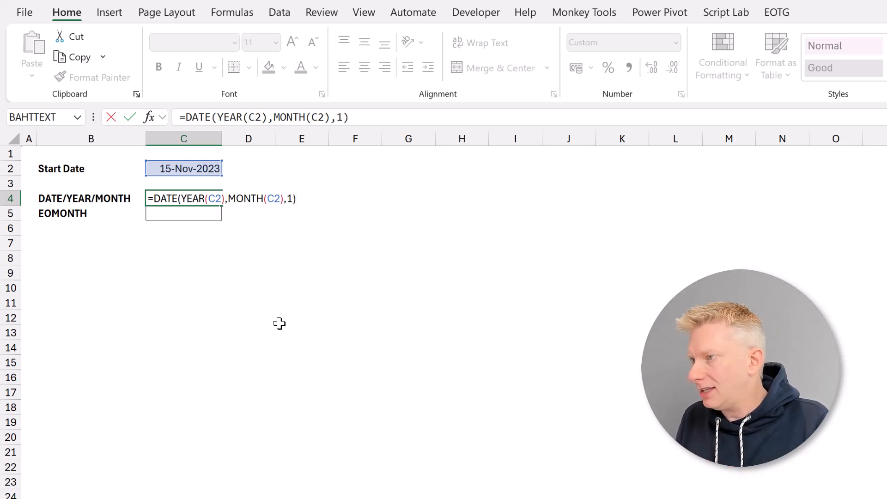
{"action": "key", "text": "Return"}
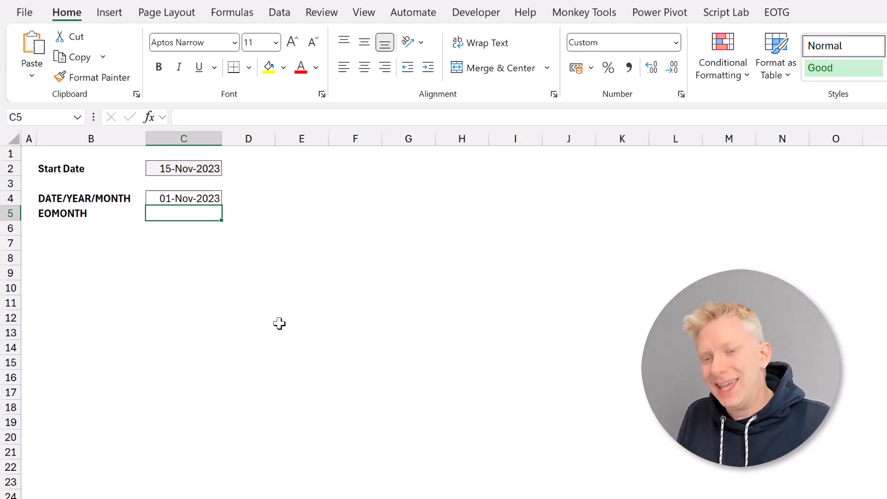
Step: Enter the formula =EOMONTH(C2,-1)+1 in C5 to return the first day of the start date's month
{"action": "type", "text": "="}
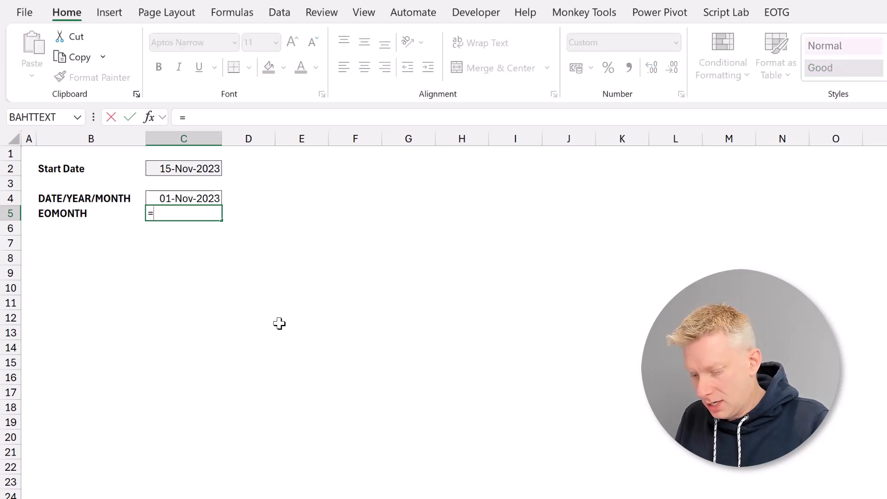
{"action": "type", "text": "EOMONTH("}
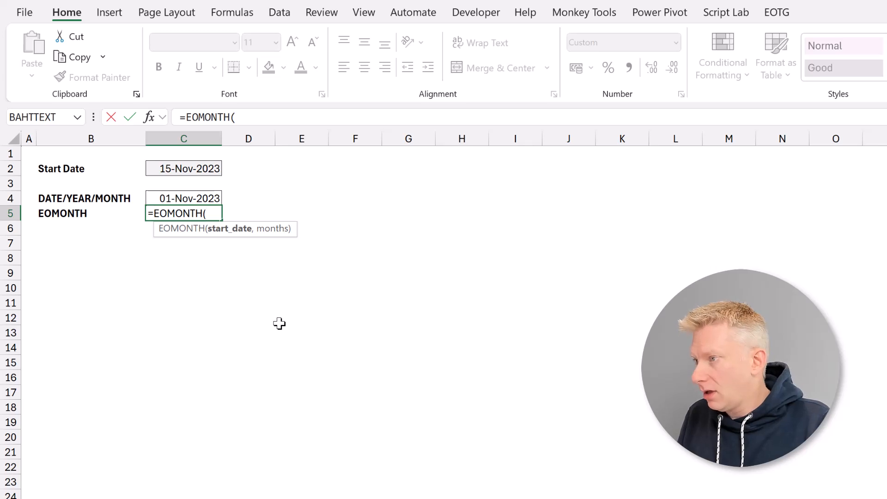
{"action": "type", "text": "C2"}
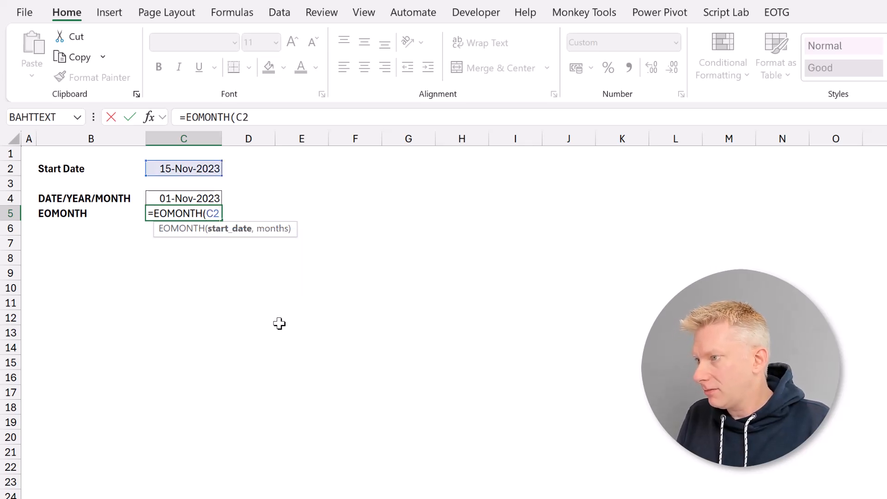
{"action": "type", "text": ","}
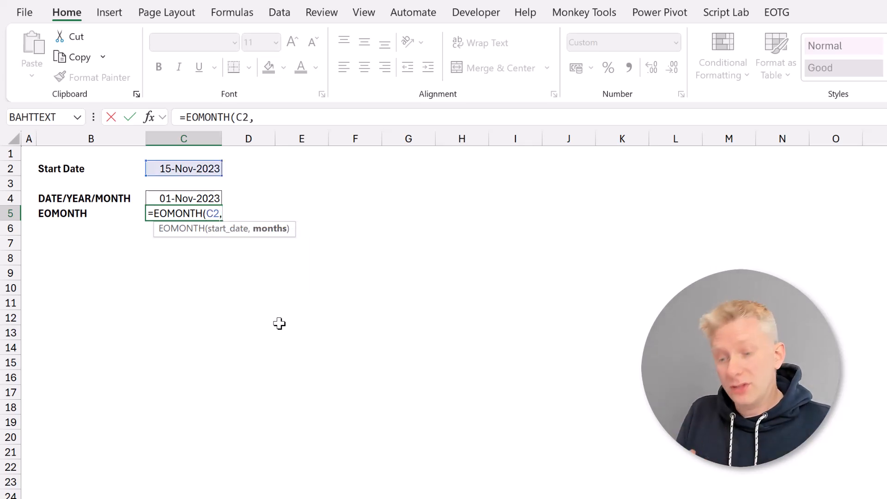
{"action": "type", "text": "-1"}
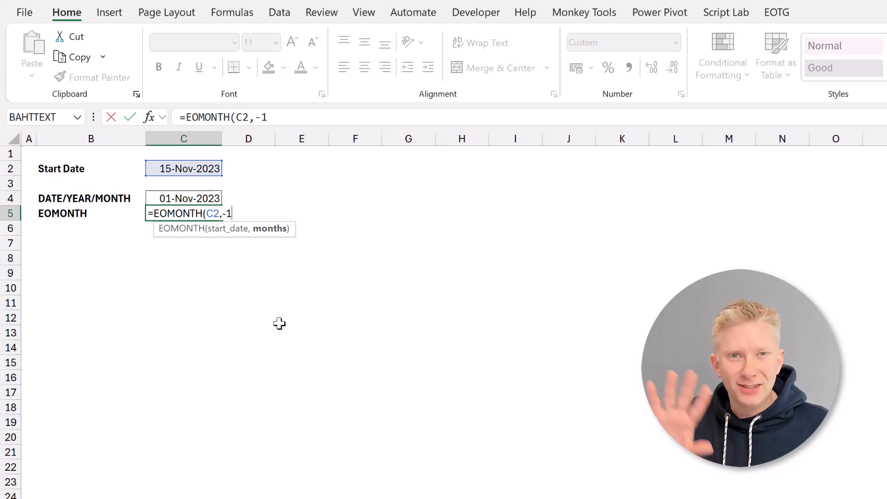
{"action": "type", "text": ")"}
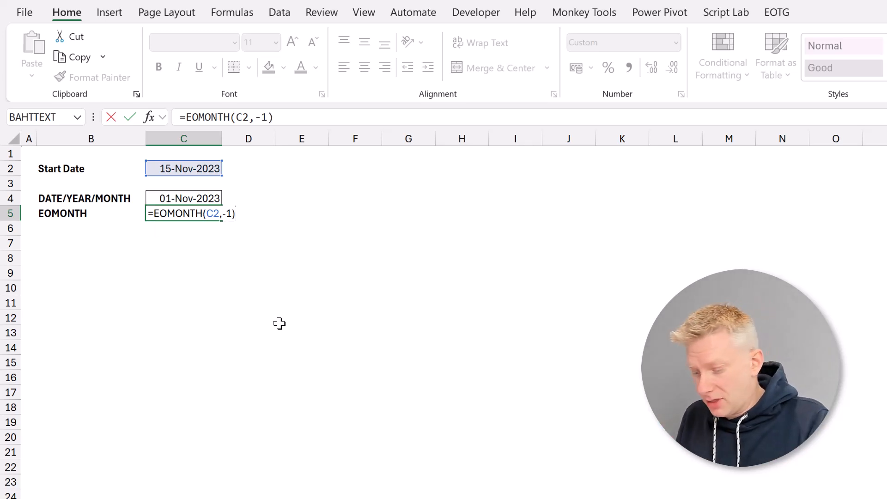
{"action": "type", "text": "+1"}
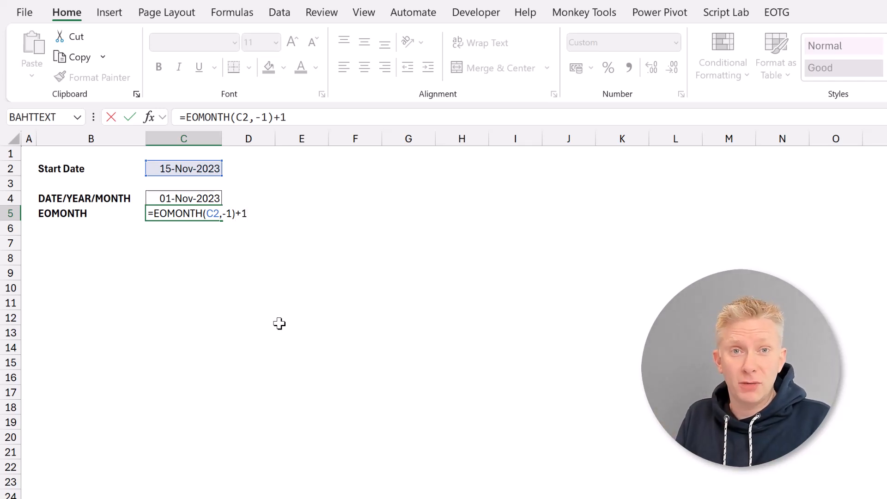
{"action": "key", "text": "Return"}
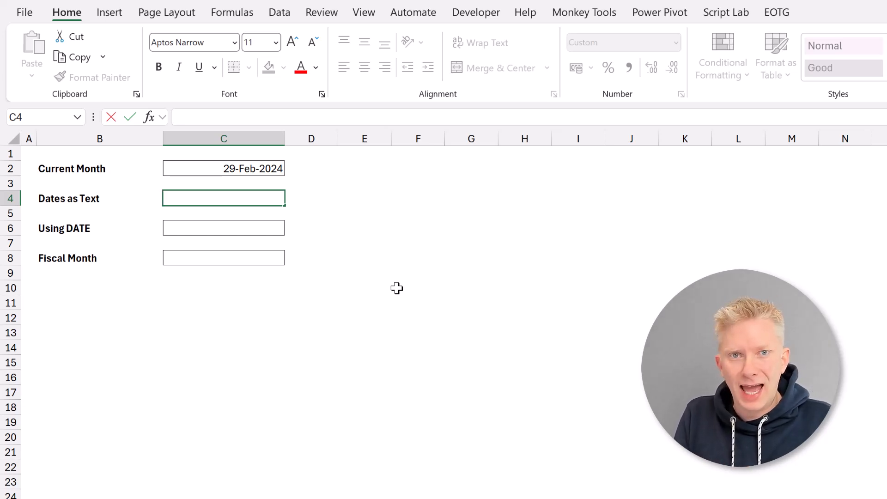
Step: Enter the formula =EOMONTH("2023-11-15",3) in C4, supplying the start date as text
{"action": "type", "text": "=E"}
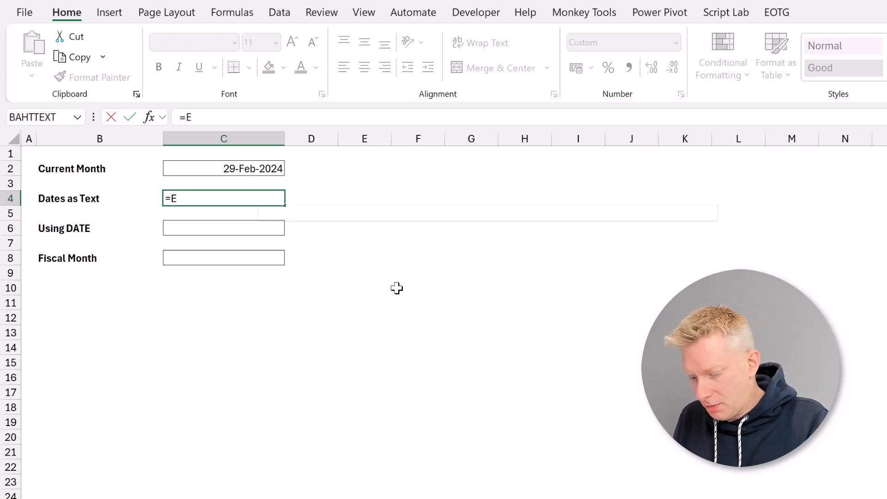
{"action": "type", "text": "OMONTH("}
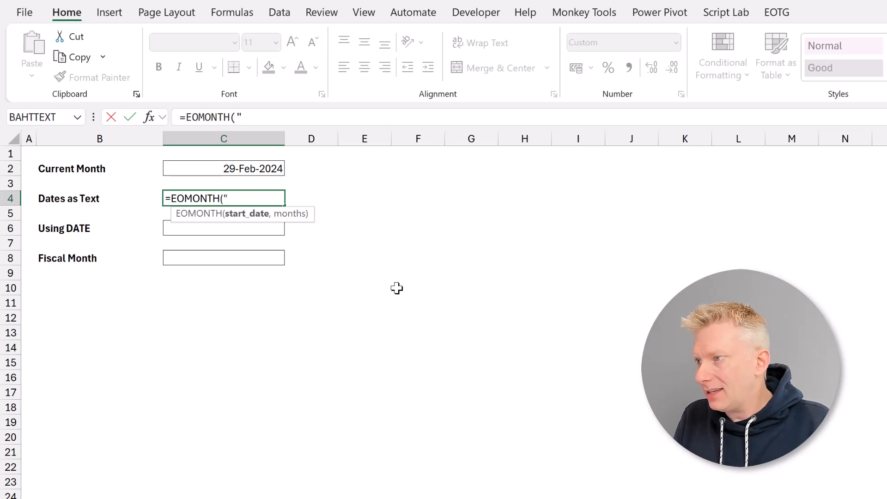
{"action": "type", "text": "\"202"}
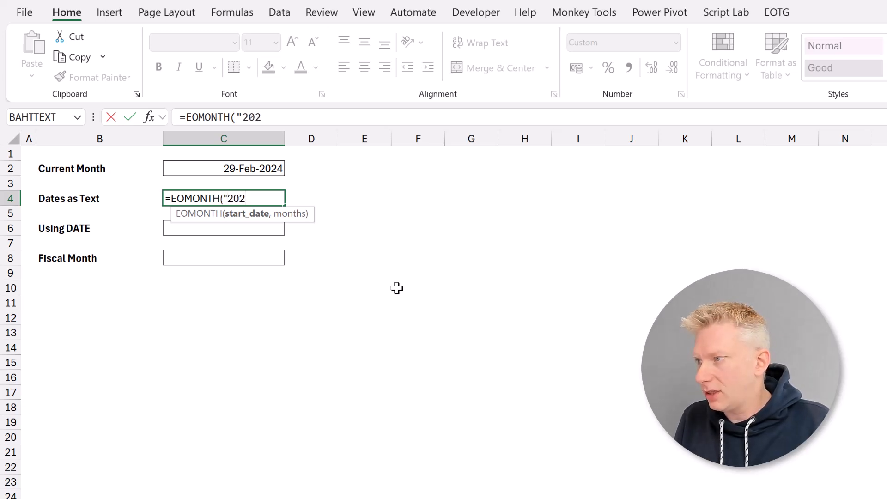
{"action": "type", "text": "3-11"}
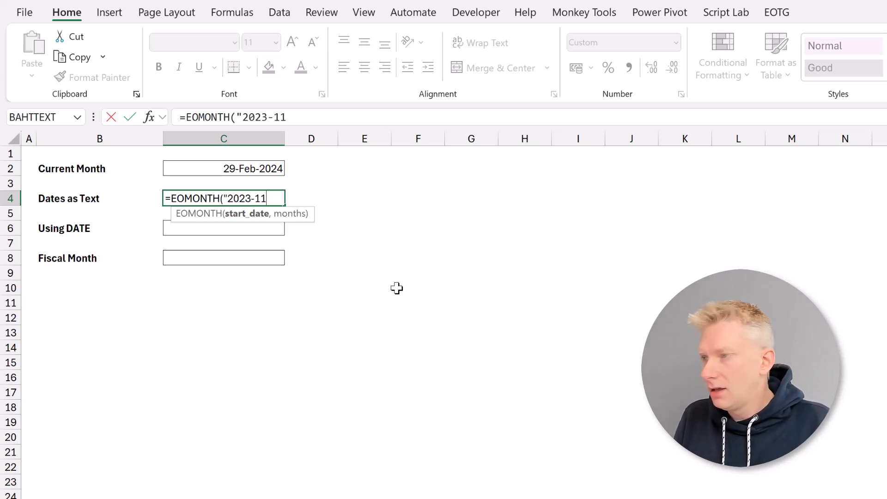
{"action": "type", "text": "-156"}
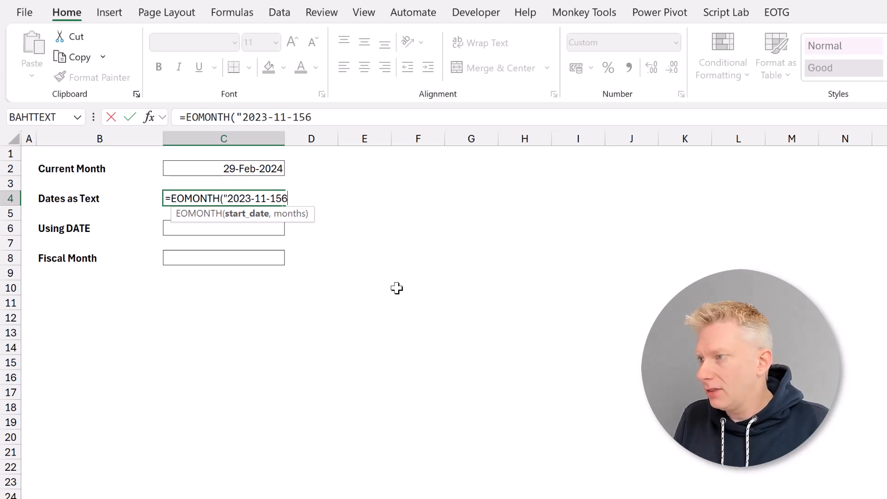
{"action": "key", "text": "BackSpace"}
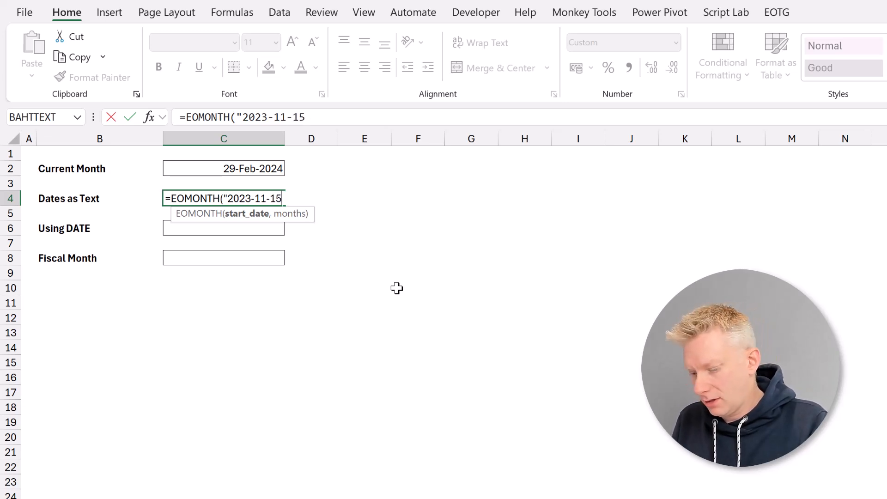
{"action": "type", "text": "\",3)"}
{"action": "key", "text": "Return"}
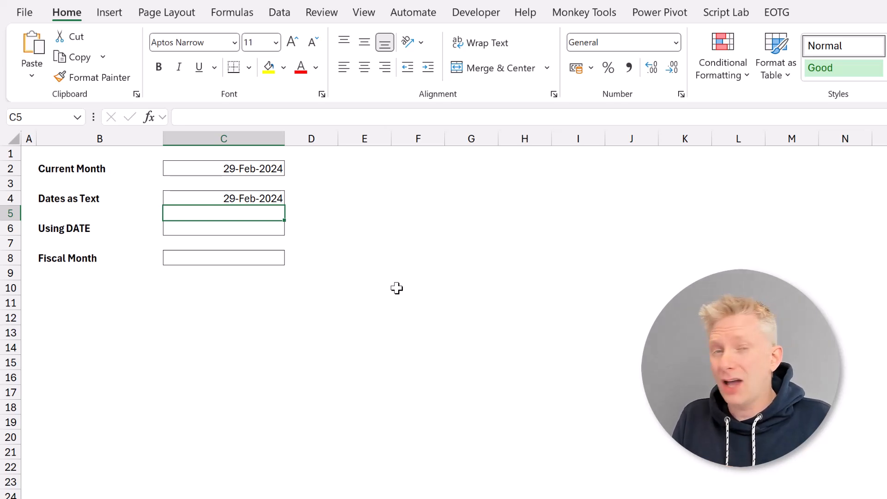
Step: Replace the text start date in the C4 formula with 02-01-2024, keeping the 3-month offset
{"action": "left_click", "coordinate": [249, 198]}
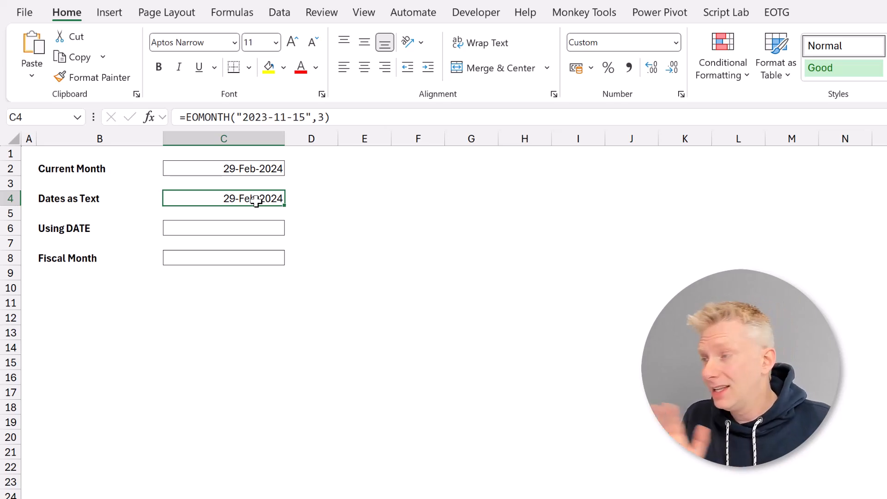
{"action": "double_click", "coordinate": [256, 200]}
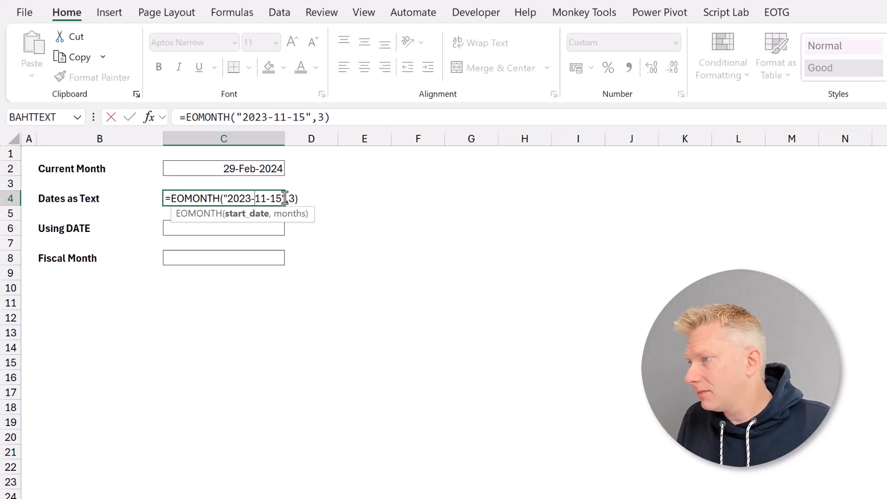
{"action": "left_click_drag", "start_coordinate": [279, 199], "coordinate": [230, 198]}
{"action": "type", "text": "02-"}
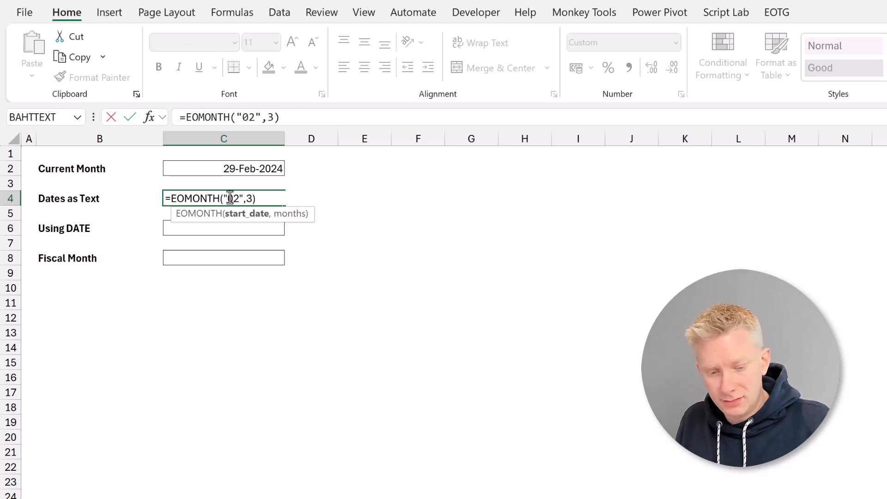
{"action": "type", "text": "01-2024"}
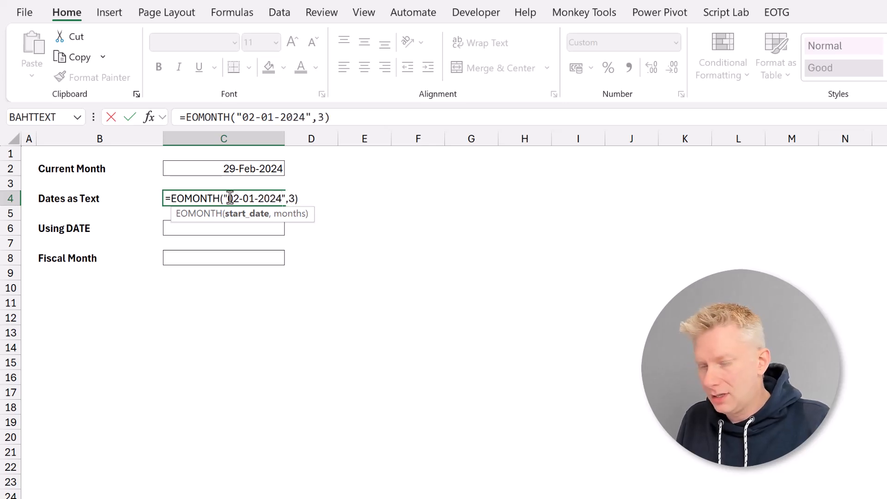
{"action": "key", "text": "Return"}
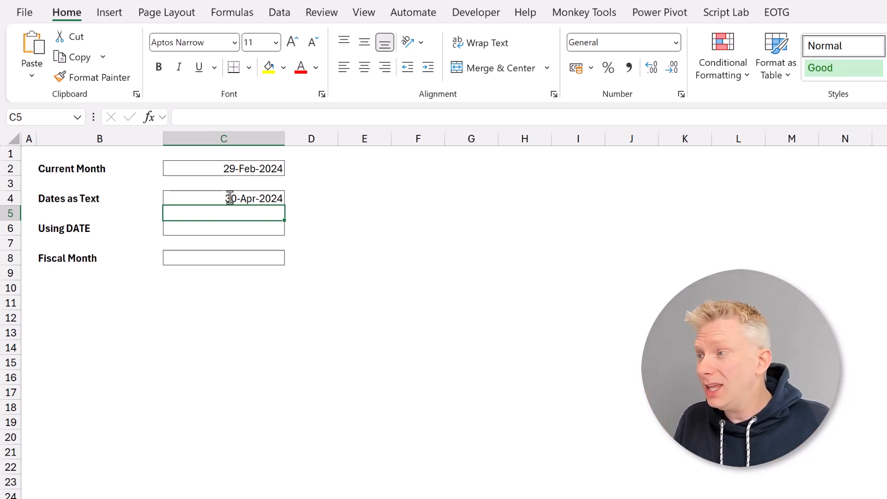
{"action": "left_click", "coordinate": [230, 198]}
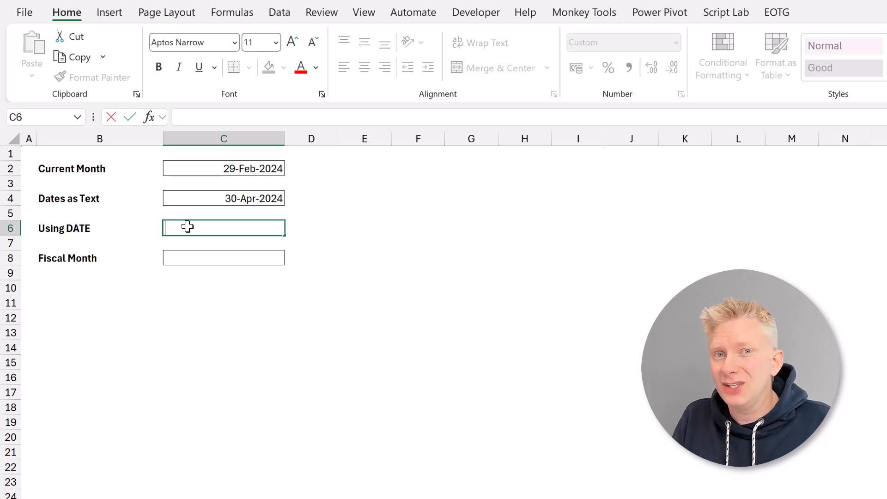
Step: Enter the formula =EOMONTH(DATE(2023,11,15),3) in C6, supplying the start date through the DATE function
{"action": "type", "text": "="}
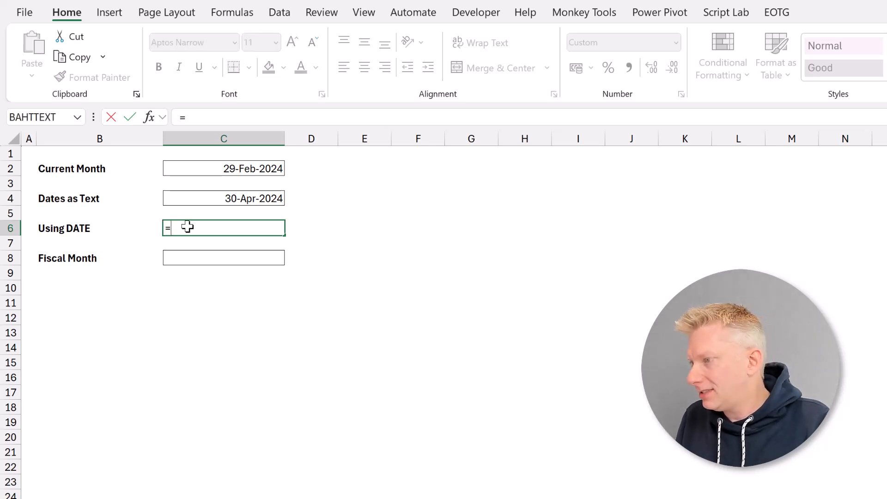
{"action": "type", "text": "EOMON"}
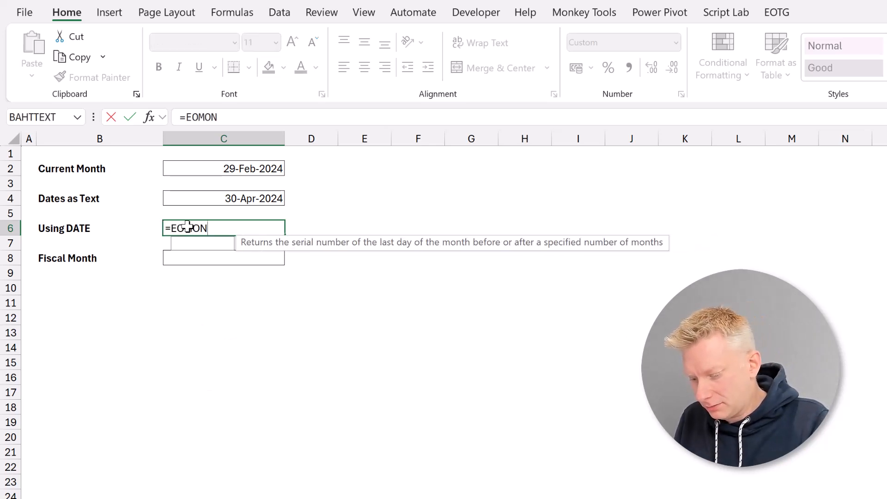
{"action": "type", "text": "TH("}
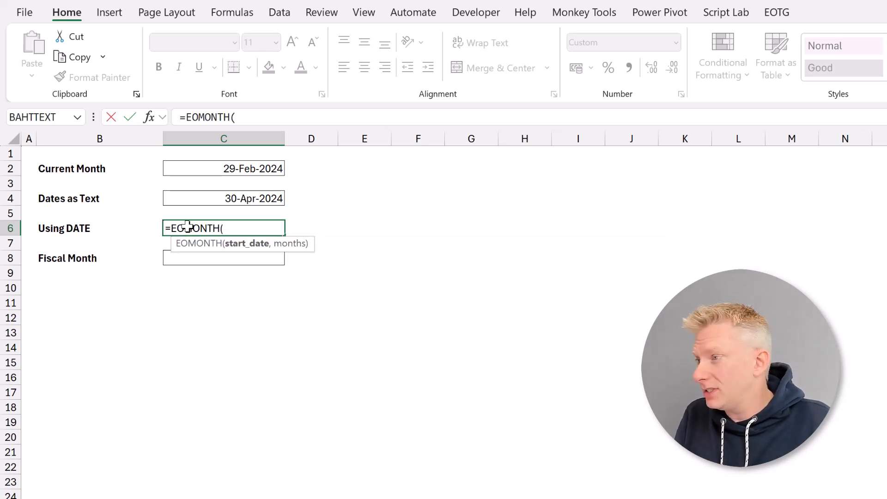
{"action": "type", "text": "DATE"}
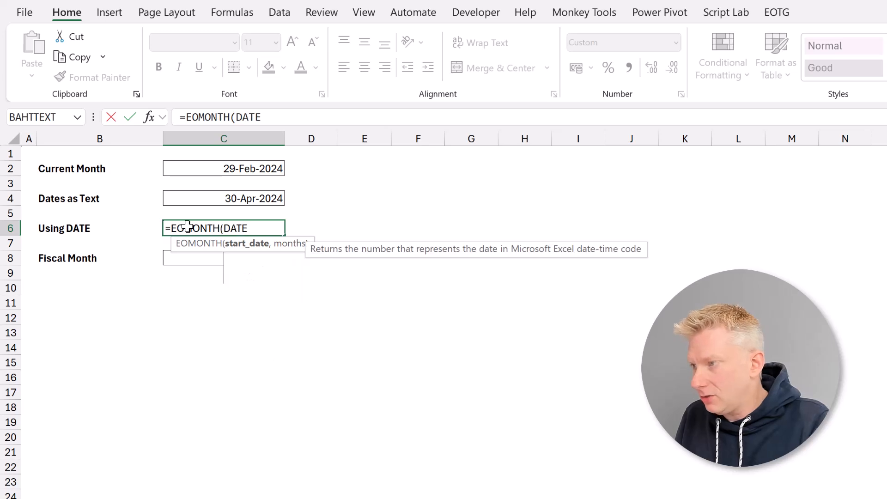
{"action": "type", "text": "(20"}
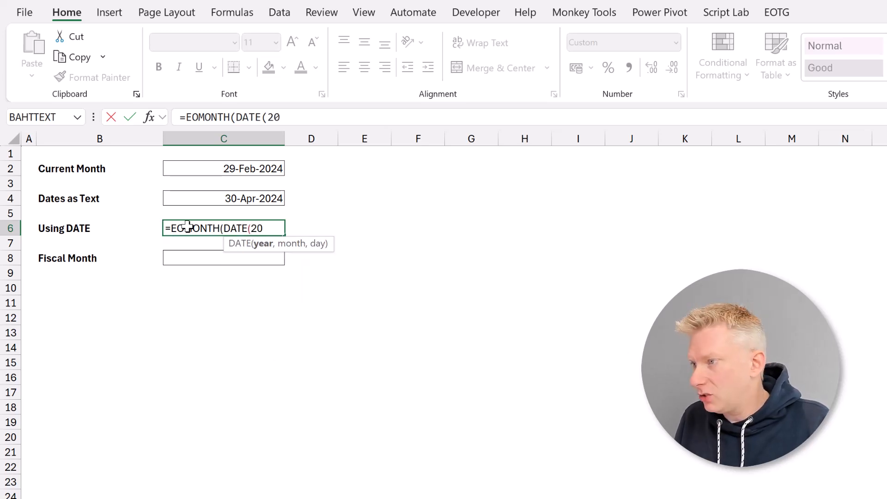
{"action": "type", "text": "23,"}
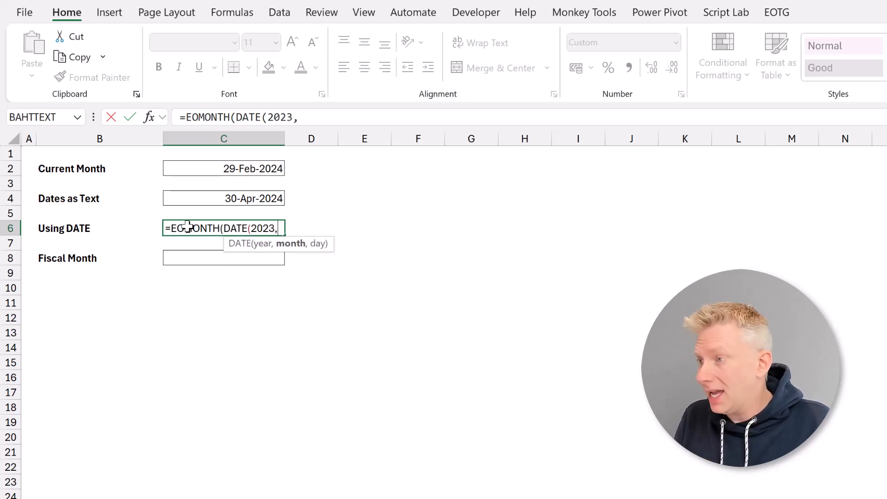
{"action": "type", "text": "11,15"}
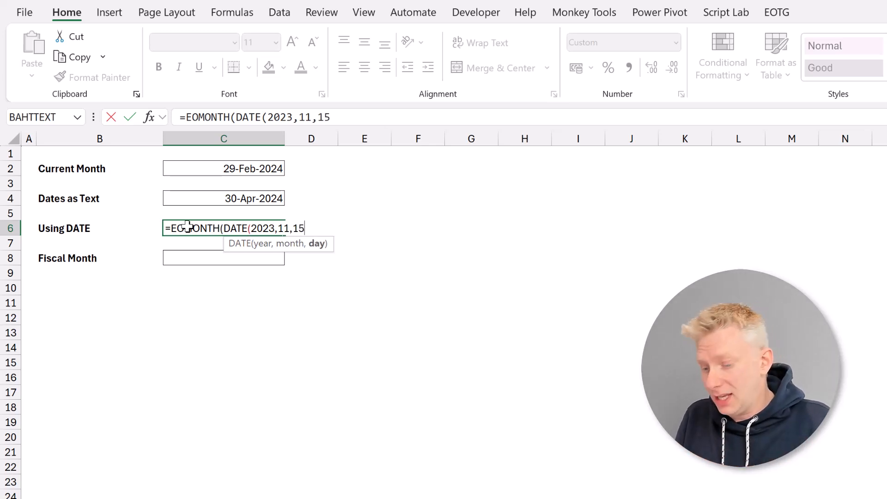
{"action": "type", "text": "),"}
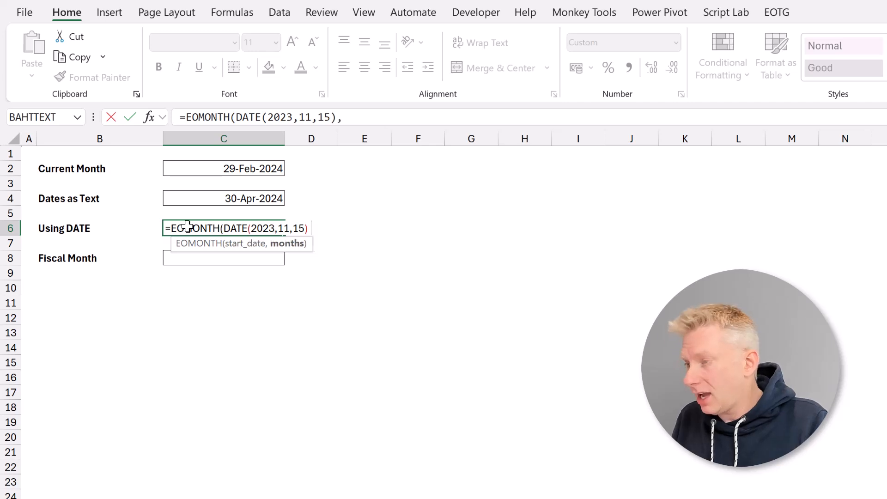
{"action": "type", "text": "3)"}
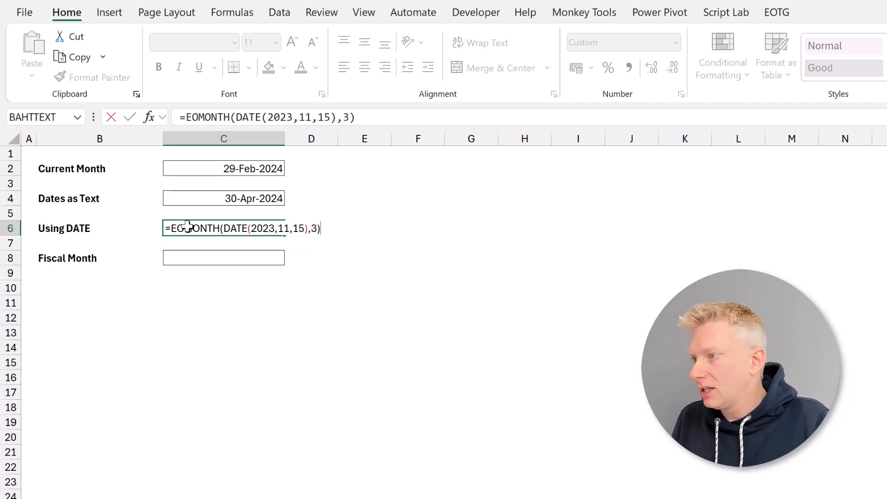
{"action": "key", "text": "Return"}
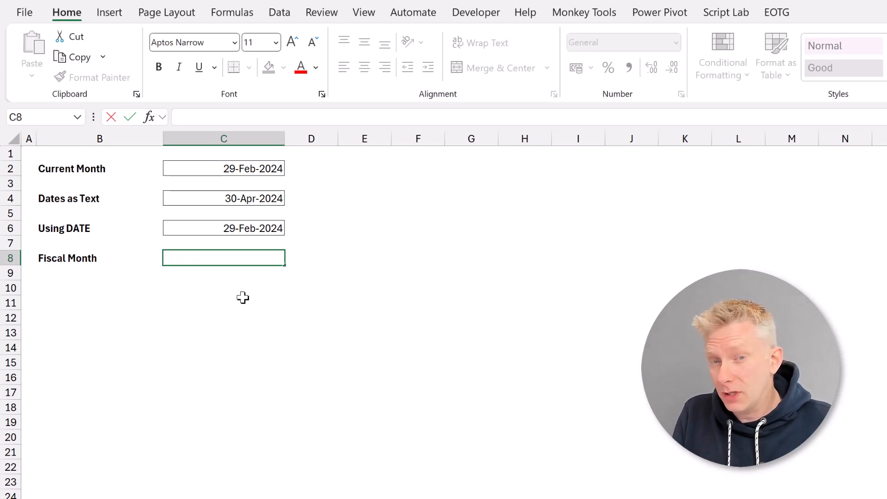
Step: Enter the formula =EOMONTH(DATE(2023,11,15),4) in C8 for the fiscal month
{"action": "type", "text": "=EOM"}
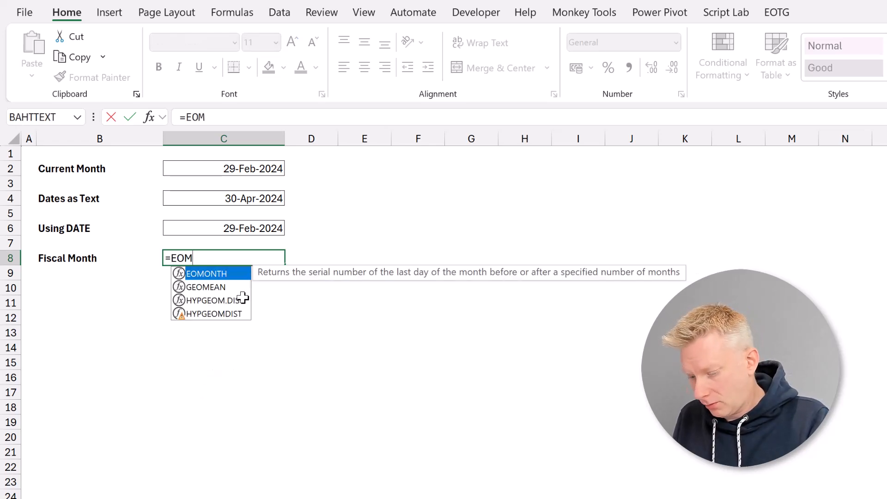
{"action": "type", "text": "ONTH("}
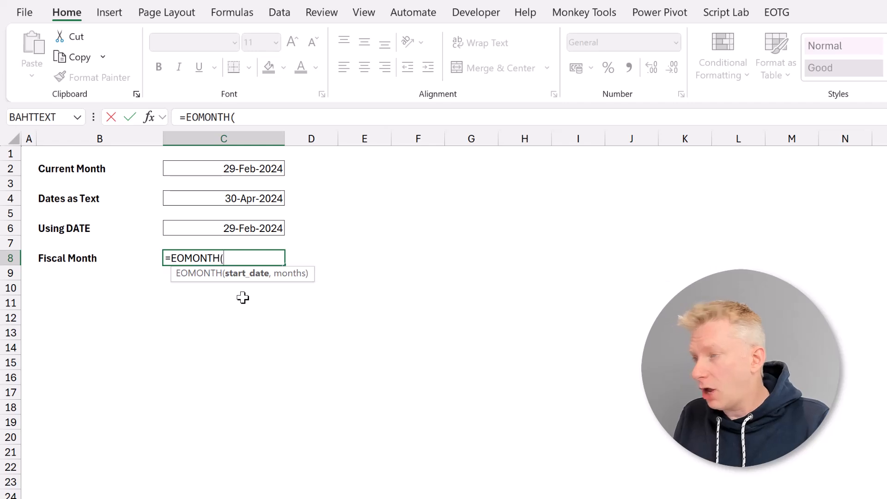
{"action": "type", "text": "DATE("}
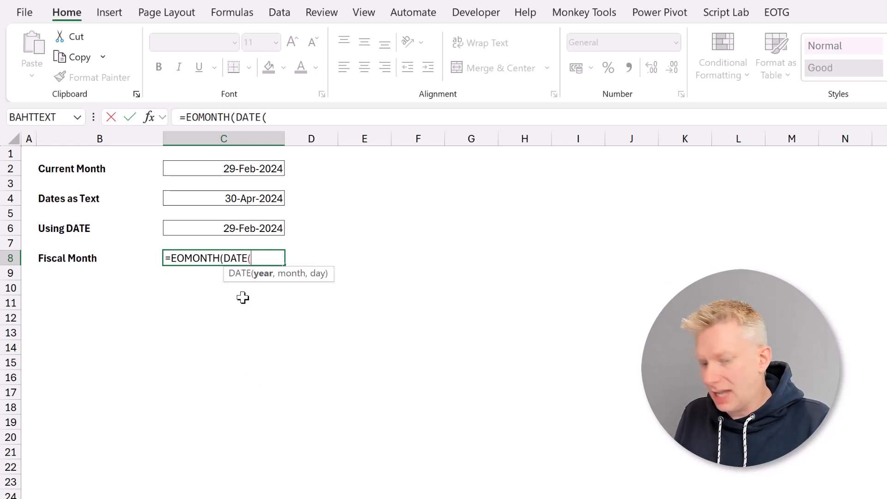
{"action": "type", "text": "2023"}
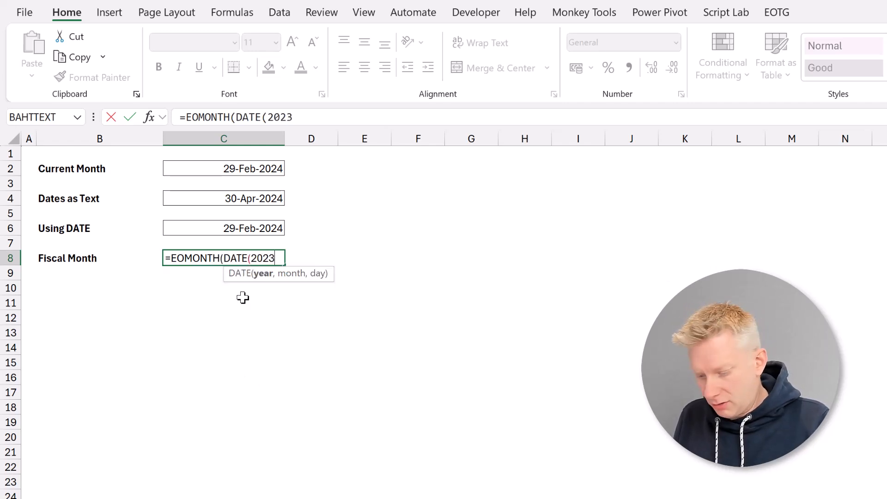
{"action": "type", "text": ",11,1"}
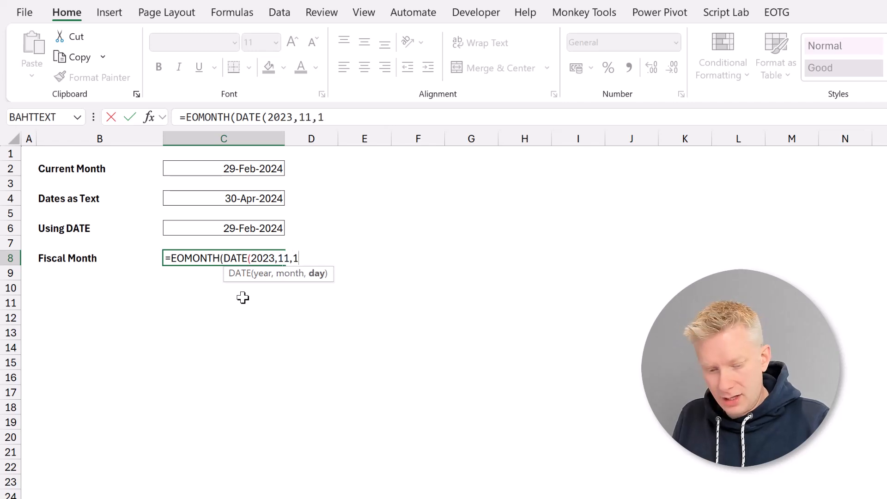
{"action": "type", "text": "5)"}
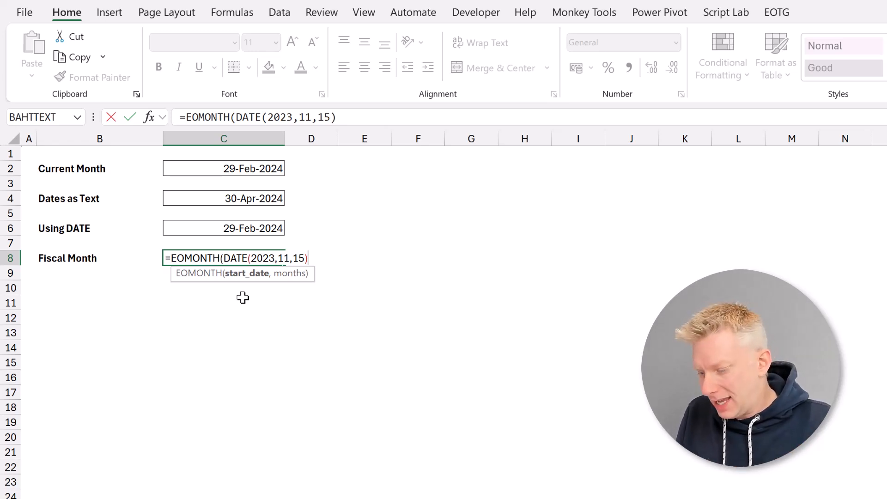
{"action": "type", "text": ",4"}
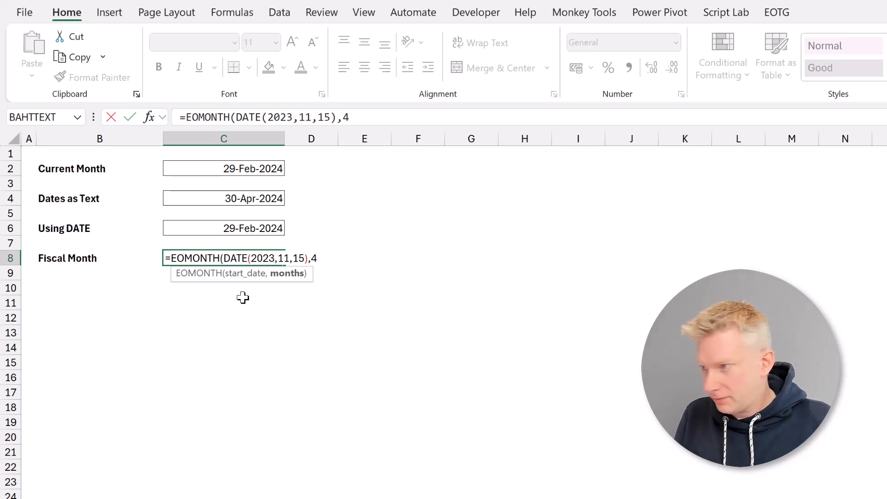
{"action": "type", "text": ")"}
{"action": "key", "text": "Return"}
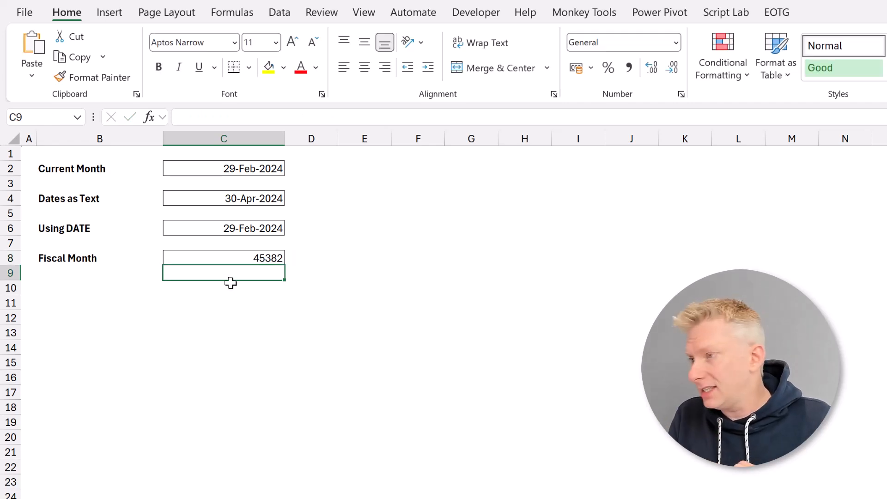
Step: Wrap the EOMONTH formula in C8 in the MONTH function to return the fiscal month number
{"action": "left_click", "coordinate": [239, 258]}
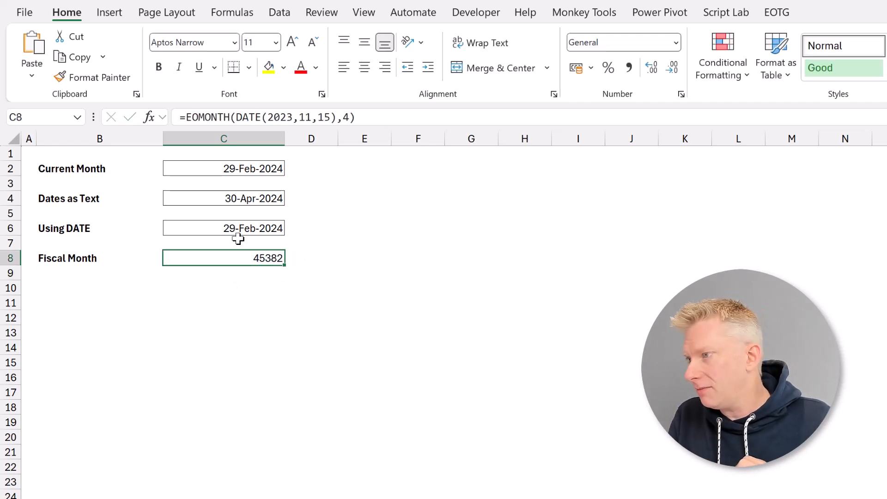
{"action": "left_click", "coordinate": [185, 116]}
{"action": "type", "text": "MONTH("}
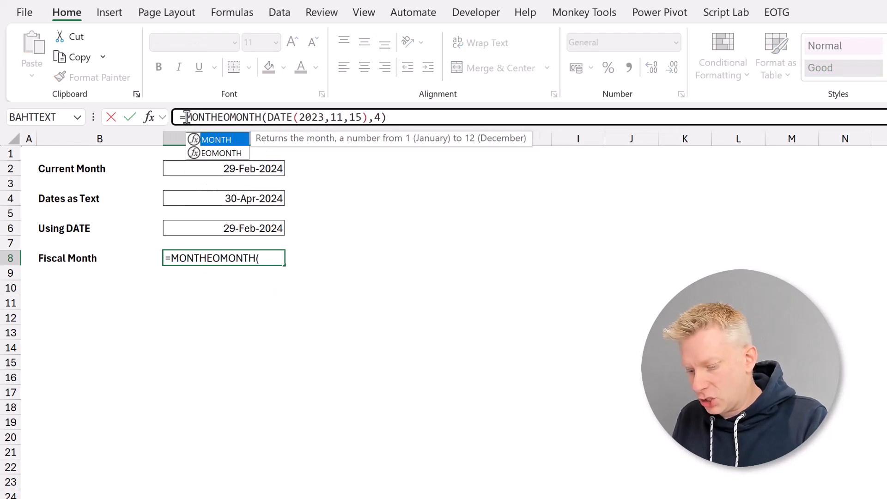
{"action": "left_click", "coordinate": [434, 117]}
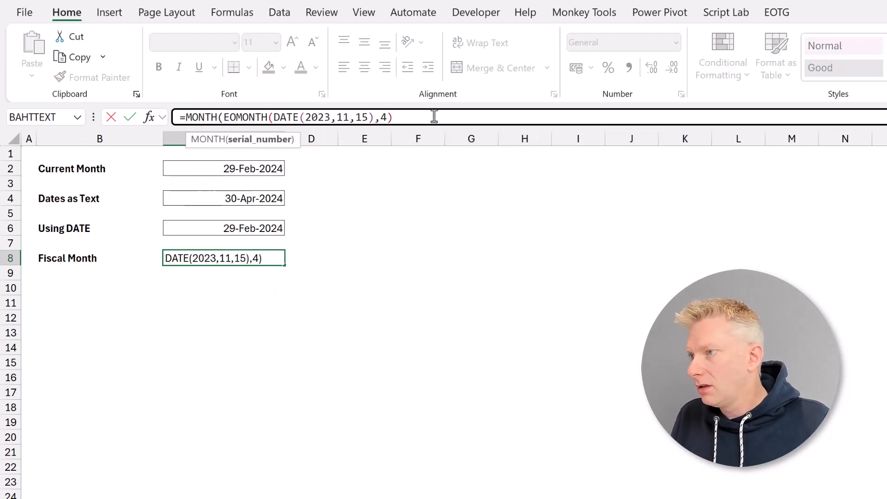
{"action": "type", "text": ")"}
{"action": "key", "text": "Return"}
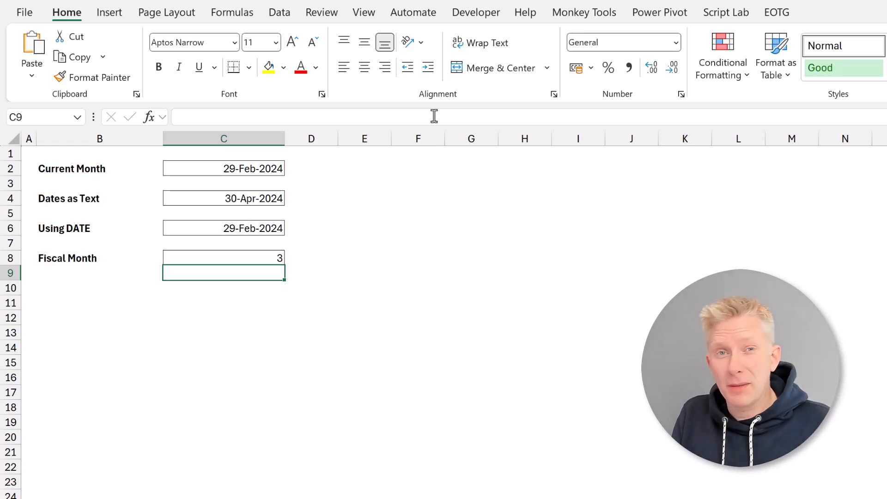
{"action": "left_click", "coordinate": [248, 260]}
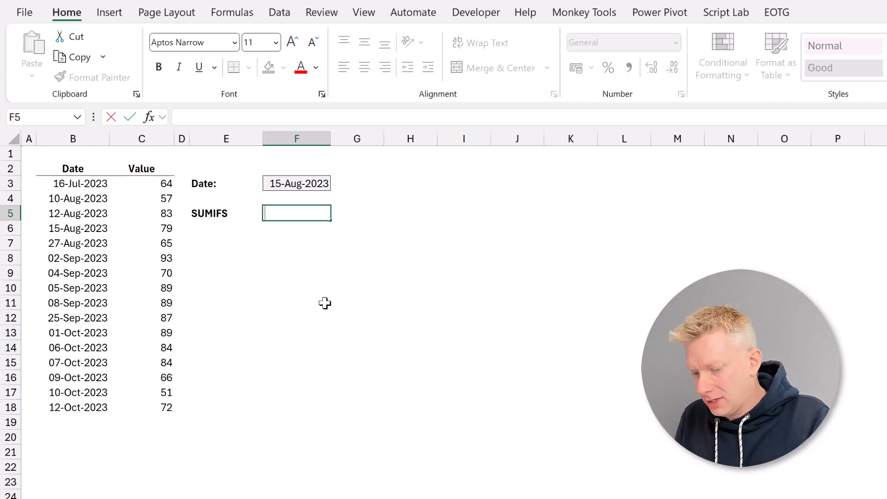
Step: Begin a SUMIFS formula in F5 with the values C3:C18 as the sum range
{"action": "type", "text": "=SUMIFS("}
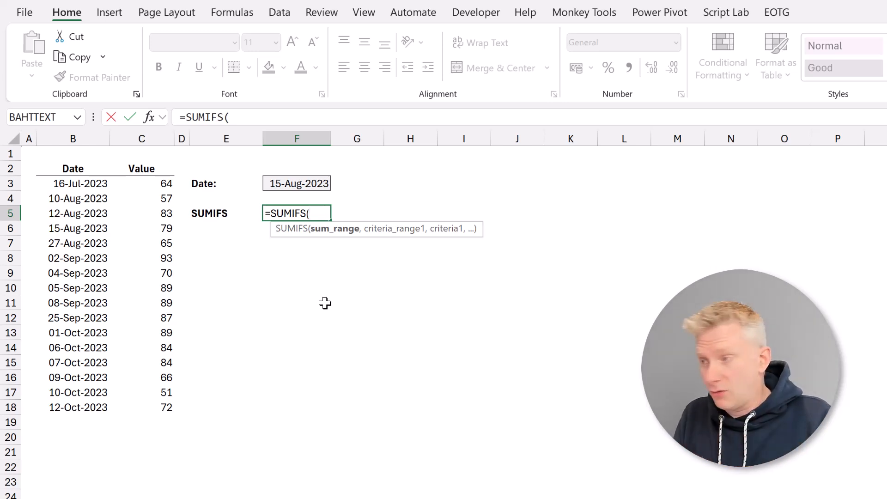
{"action": "key", "text": "Left"}
{"action": "key", "text": "Left"}
{"action": "key", "text": "Left"}
{"action": "key", "text": "Up"}
{"action": "key", "text": "Up"}
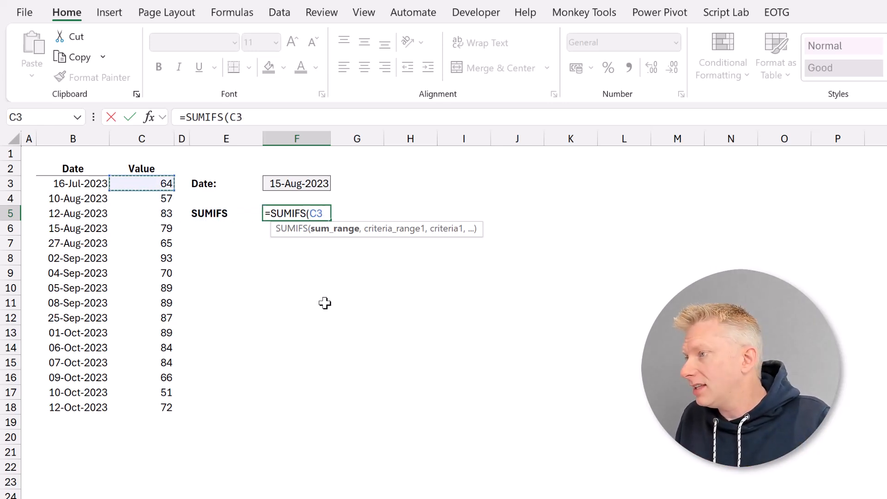
{"action": "key", "text": "ctrl+shift+Down"}
{"action": "type", "text": ","}
Step: Add the dates B3:B18 as the first criteria range of the SUMIFS formula in F5
{"action": "key", "text": "Left"}
{"action": "key", "text": "Left"}
{"action": "key", "text": "Left"}
{"action": "key", "text": "Left"}
{"action": "key", "text": "Left"}
{"action": "key", "text": "Right"}
{"action": "key", "text": "Up"}
{"action": "key", "text": "Up"}
{"action": "key", "text": "ctrl+shift+Down"}
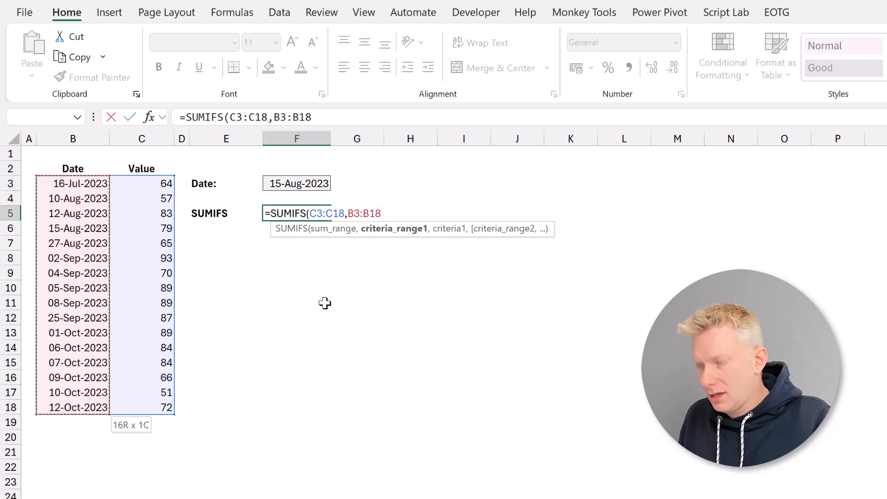
{"action": "type", "text": ","}
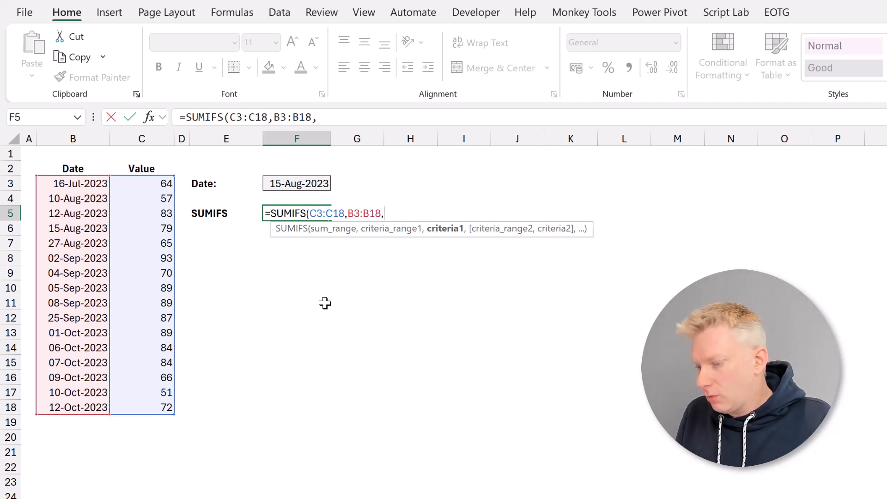
Step: Set the first SUMIFS criterion to ">"&EOMONTH(F3,-1) so only dates after the previous month end count
{"action": "type", "text": "\">\""}
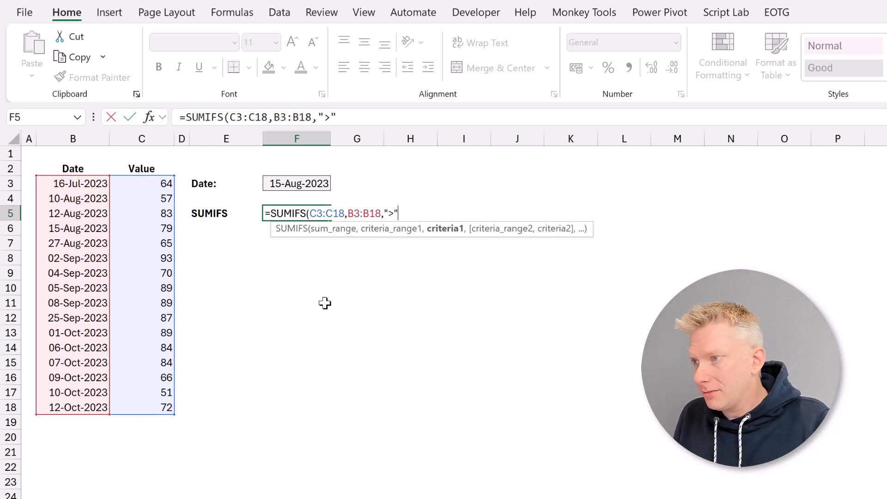
{"action": "type", "text": "&EOM"}
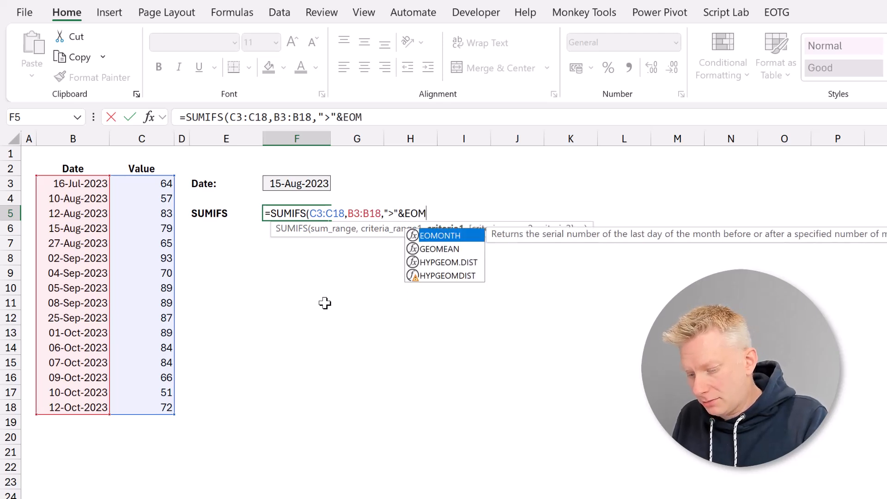
{"action": "type", "text": "ONTH("}
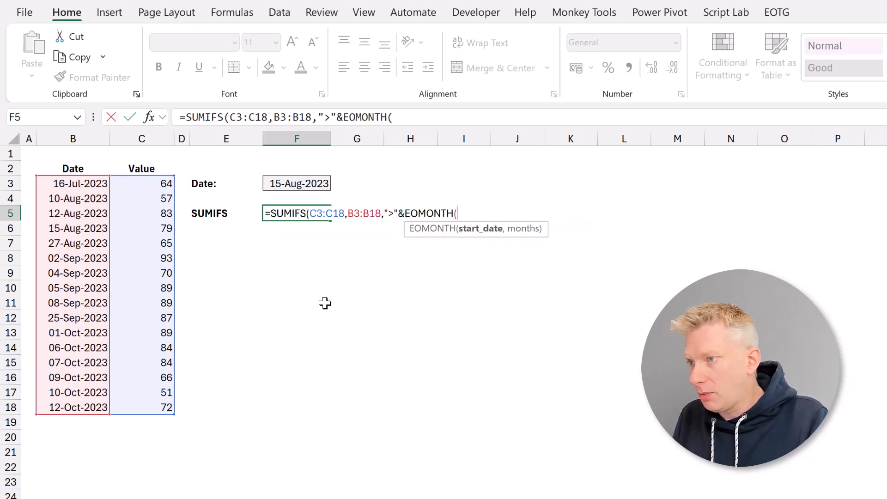
{"action": "key", "text": "Up"}
{"action": "key", "text": "Up"}
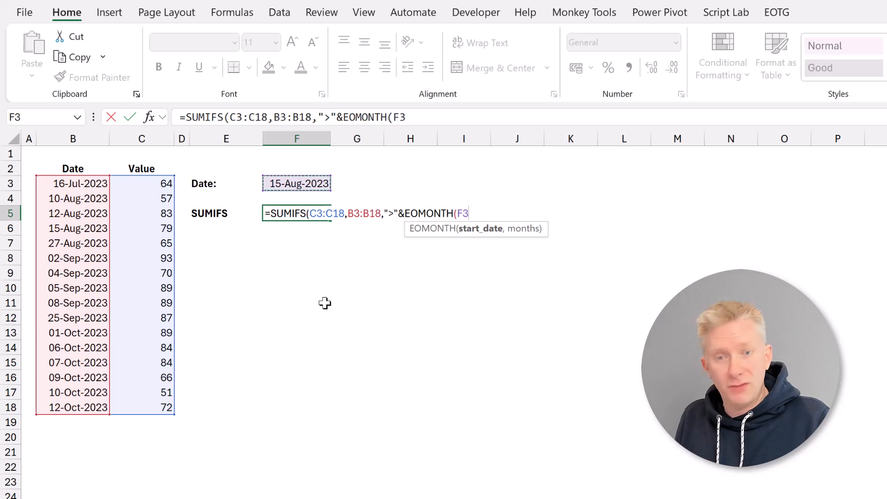
{"action": "type", "text": ","}
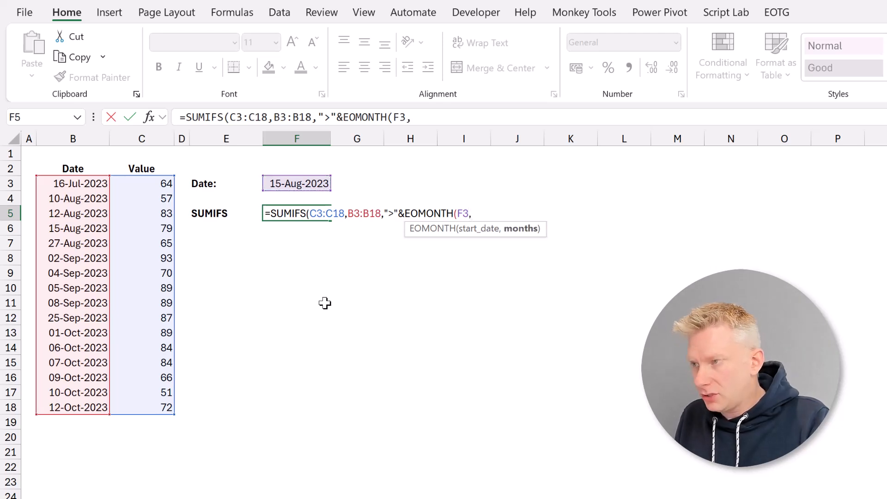
{"action": "type", "text": "-1"}
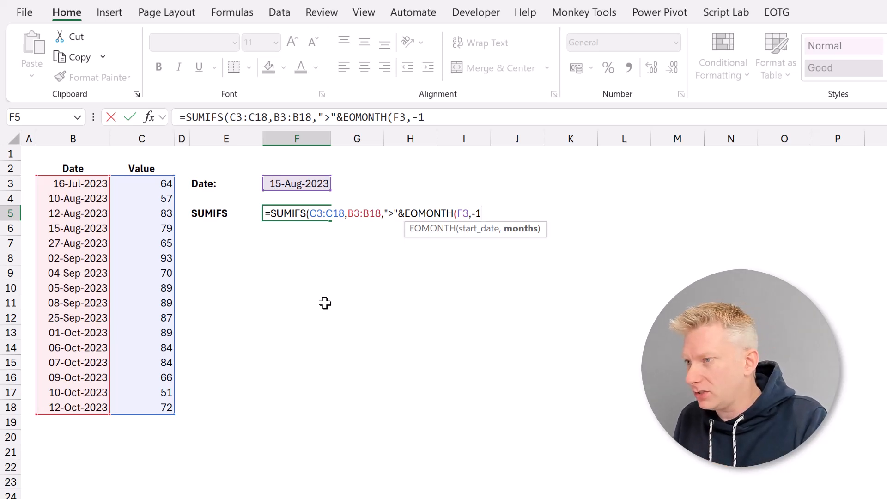
{"action": "type", "text": ")"}
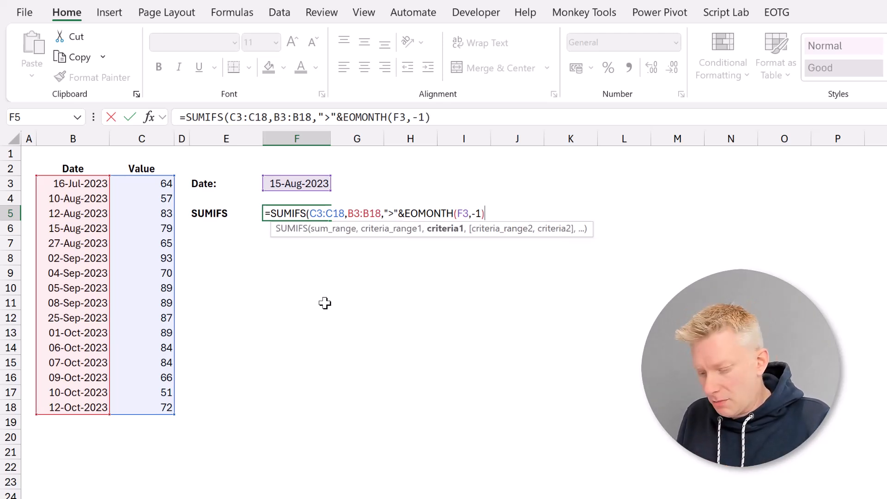
Step: Add the dates B3:B18 again as the second criteria range of the SUMIFS formula
{"action": "type", "text": ","}
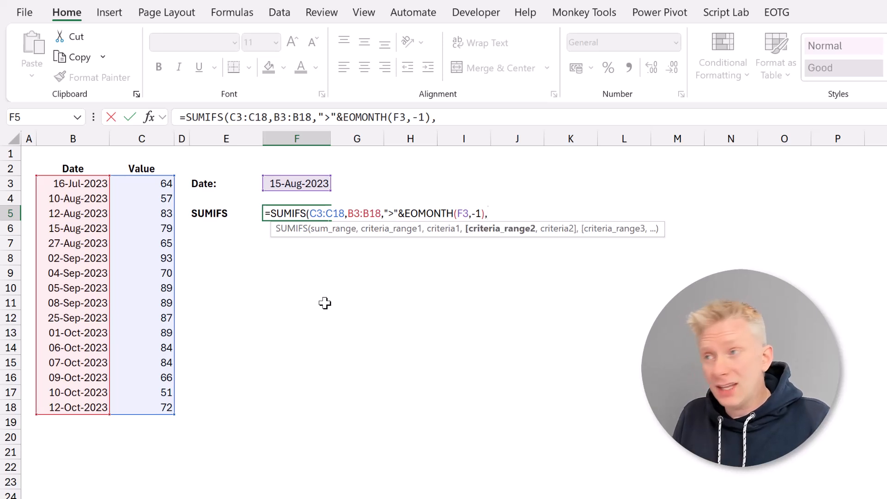
{"action": "type", "text": "E5"}
{"action": "key", "text": "Left"}
{"action": "key", "text": "Left"}
{"action": "key", "text": "Left"}
{"action": "key", "text": "Up"}
{"action": "key", "text": "Up"}
{"action": "key", "text": "ctrl+shift+Down"}
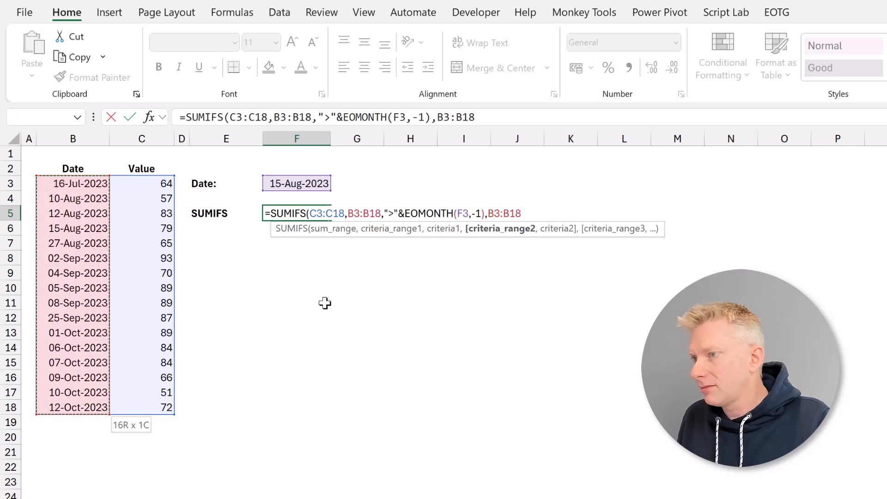
Step: Complete the SUMIFS formula in F5 with the second criterion "<="&EOMONTH(F3,0) and review it against the August values
{"action": "type", "text": ",\"<"}
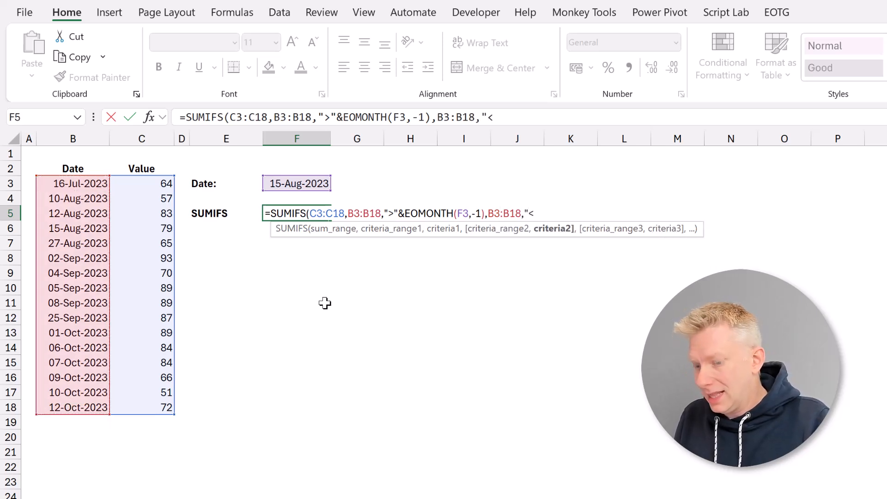
{"action": "type", "text": "=\"&EOMON"}
{"action": "key", "text": "Tab"}
{"action": "key", "text": "Up"}
{"action": "key", "text": "Up"}
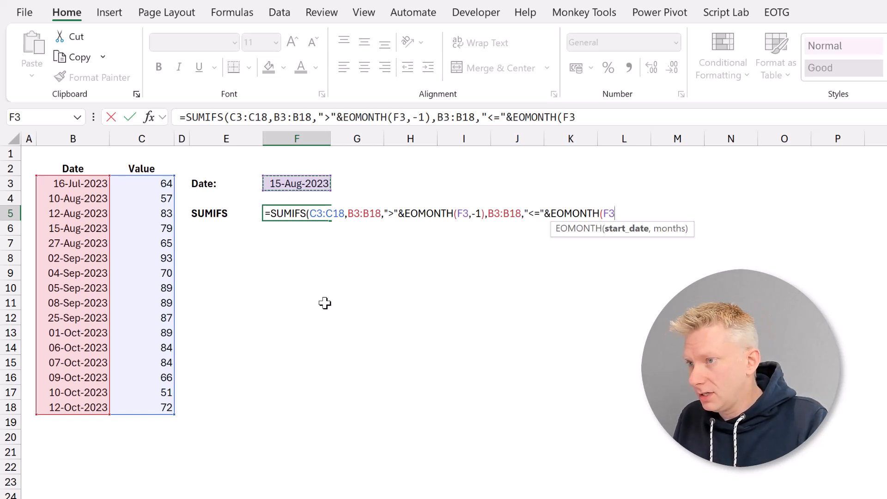
{"action": "type", "text": ",0)"}
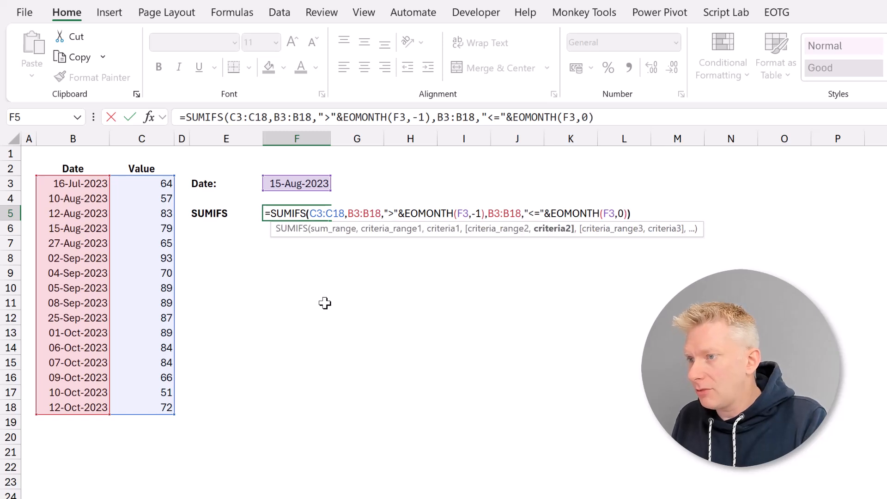
{"action": "type", "text": ")"}
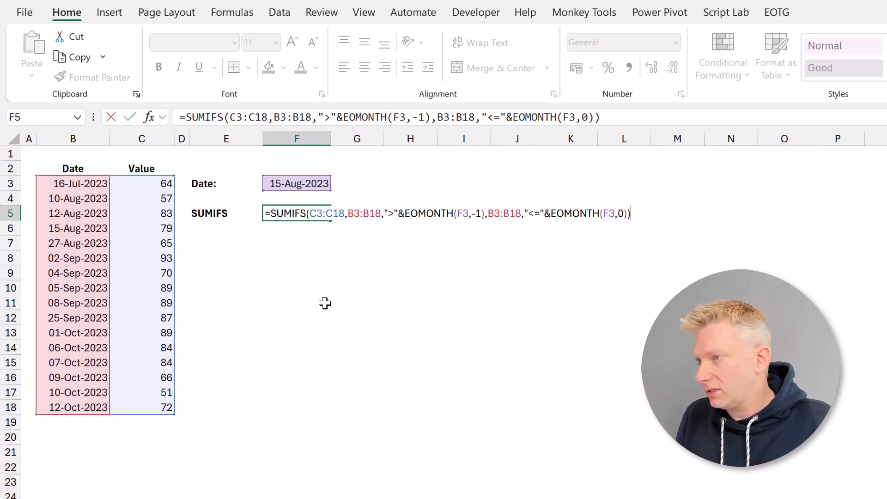
{"action": "key", "text": "Return"}
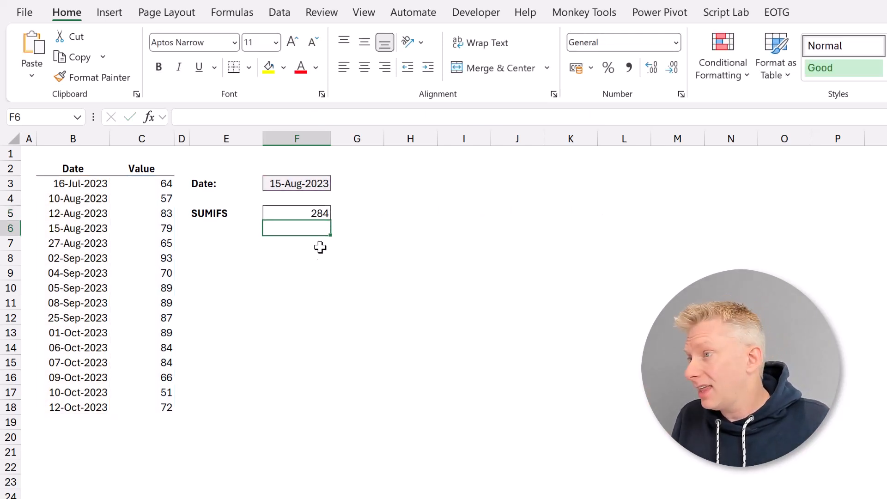
{"action": "left_click", "coordinate": [310, 216]}
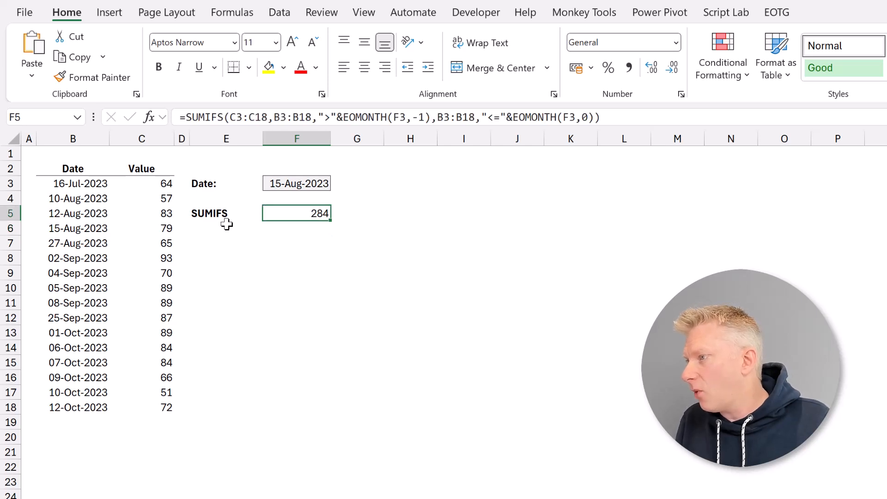
{"action": "left_click_drag", "start_coordinate": [162, 199], "coordinate": [165, 246]}
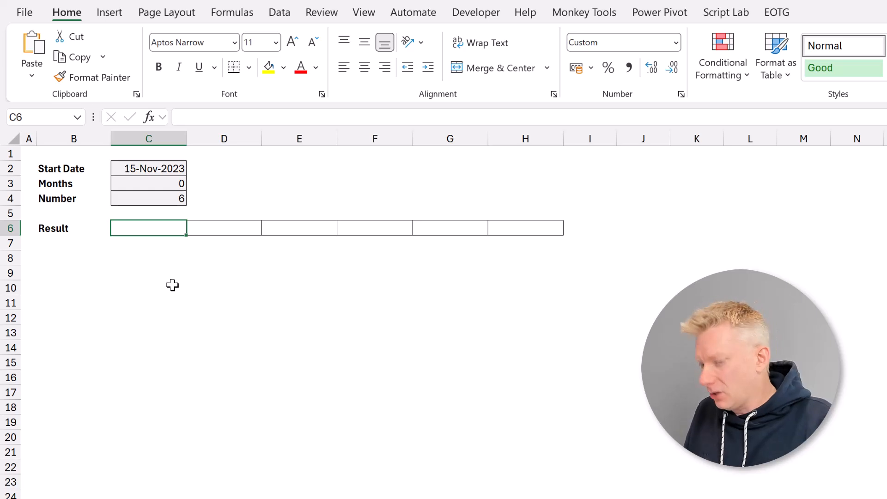
Step: Start an EOMONTH formula in result cell C6 with the start date in C2 as its first argument
{"action": "type", "text": "=E"}
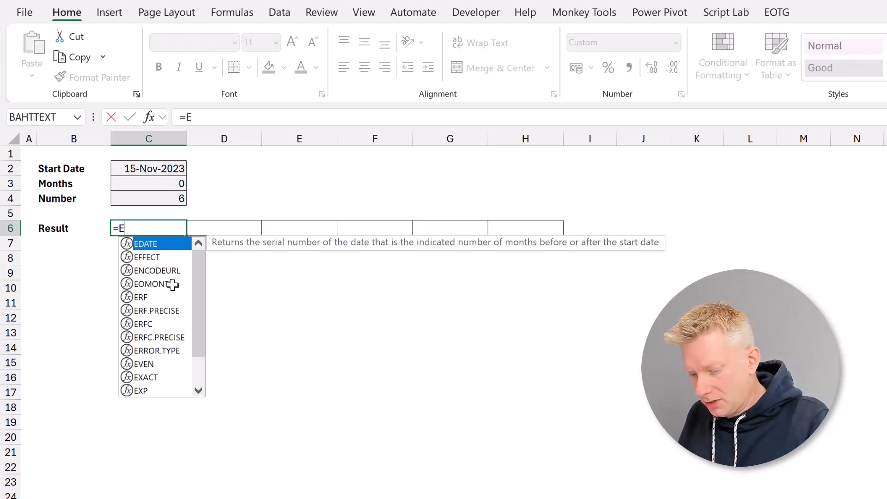
{"action": "type", "text": "OMONTH("}
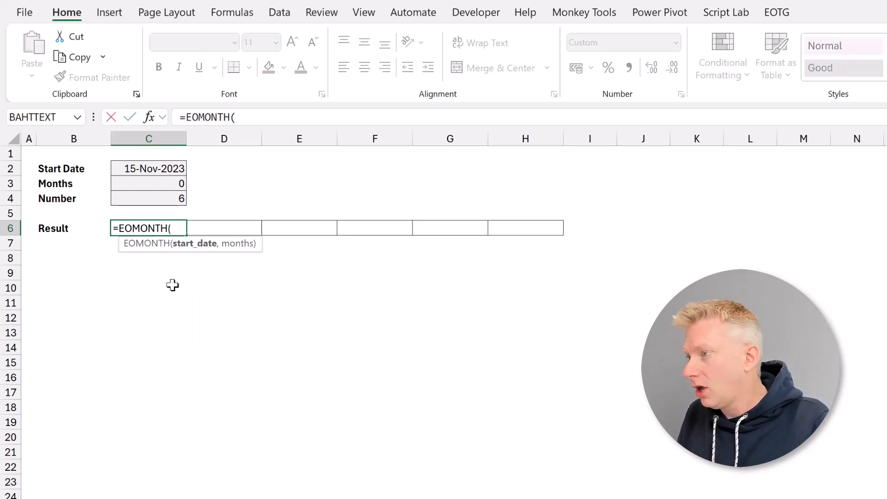
{"action": "key", "text": "Up"}
{"action": "key", "text": "Up"}
{"action": "key", "text": "Up"}
{"action": "key", "text": "Up"}
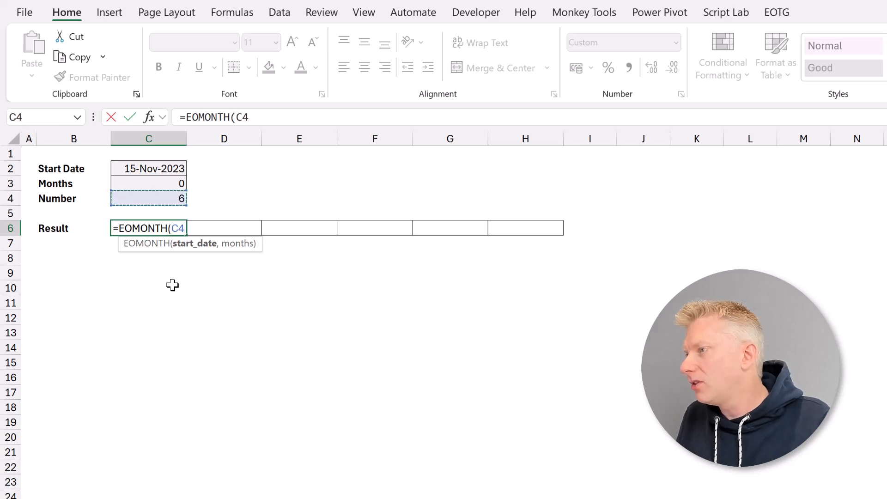
{"action": "type", "text": ","}
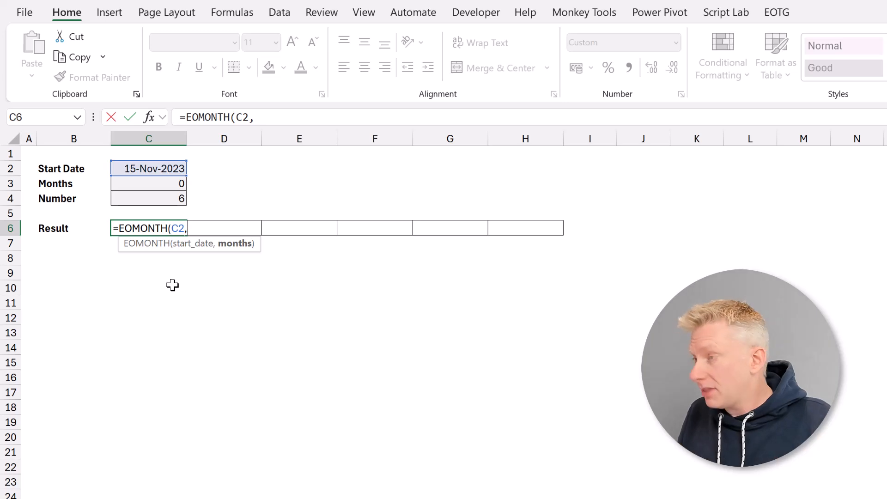
Step: Nest a SEQUENCE function as the months argument, with 1 row and the Number in C4 as its columns
{"action": "type", "text": "SE"}
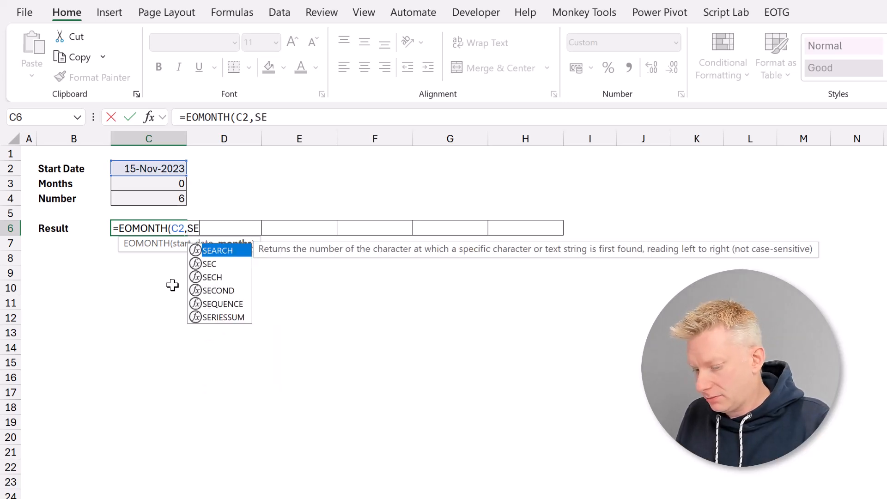
{"action": "type", "text": "QUENCE("}
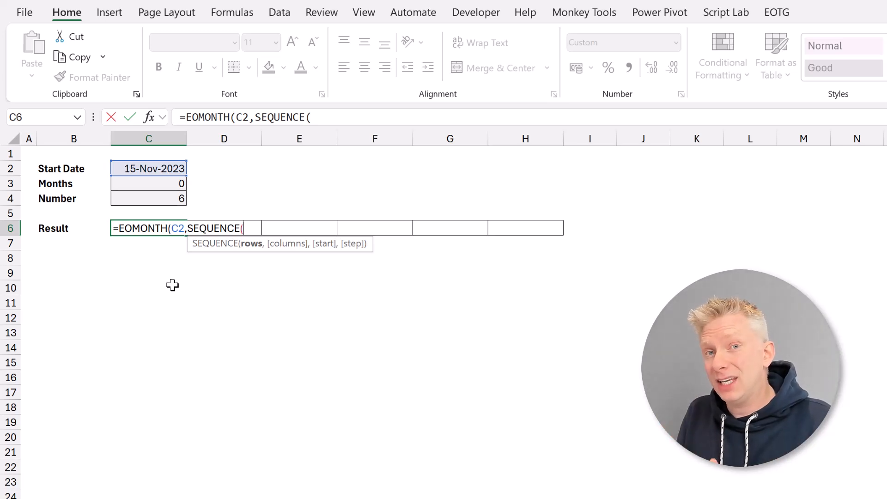
{"action": "type", "text": "1,"}
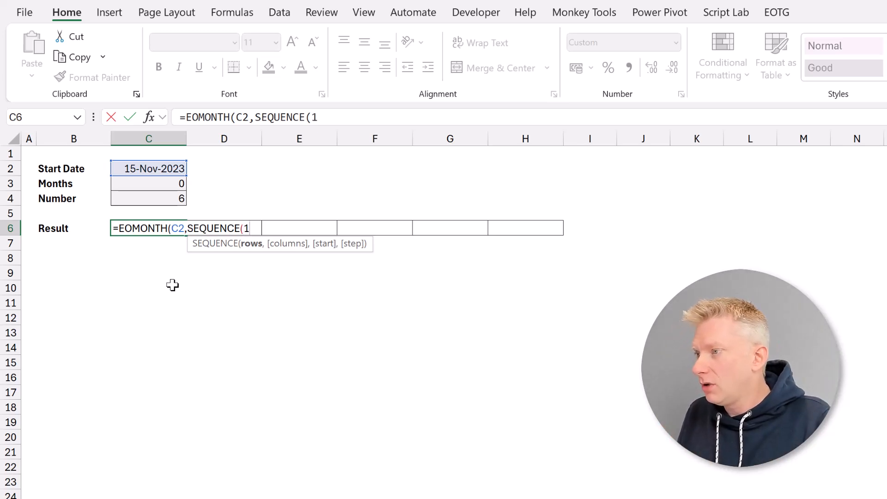
{"action": "key", "text": "Up"}
{"action": "key", "text": "Up"}
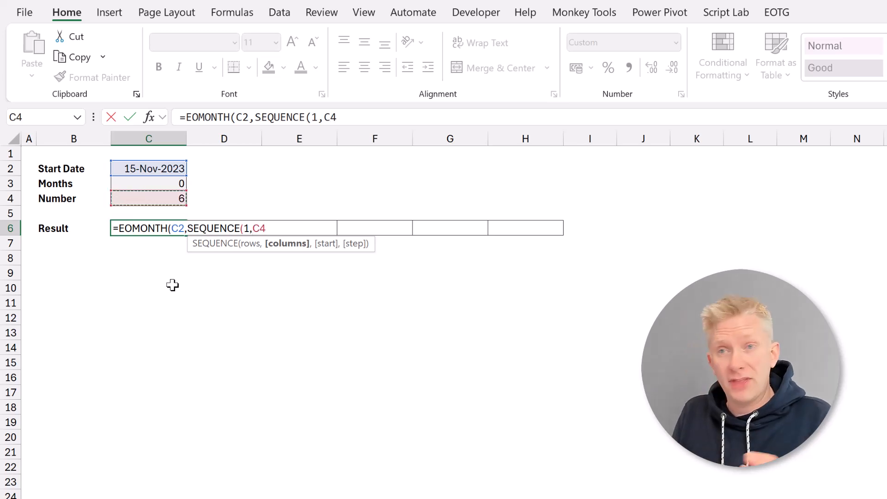
Step: Complete the formula as =EOMONTH(C2,SEQUENCE(1,C4,C3,1)) and review the dates in the Result row
{"action": "type", "text": ","}
{"action": "key", "text": "Up"}
{"action": "key", "text": "Up"}
{"action": "key", "text": "Up"}
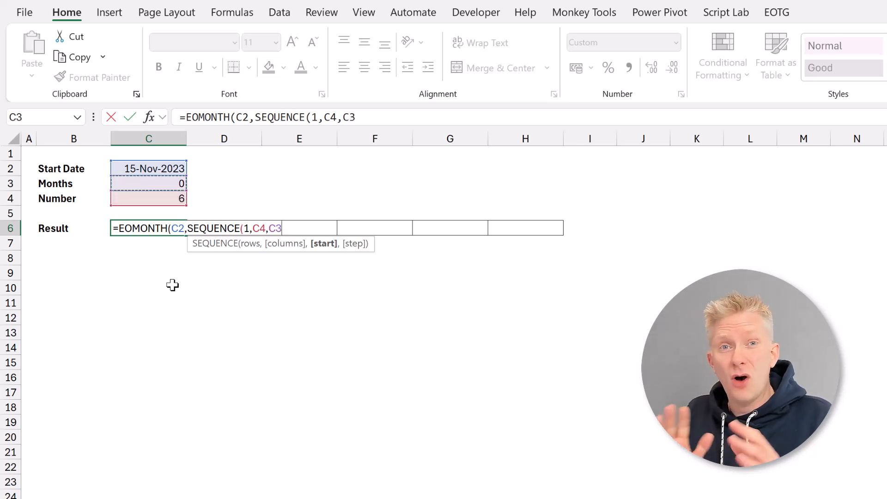
{"action": "type", "text": ","}
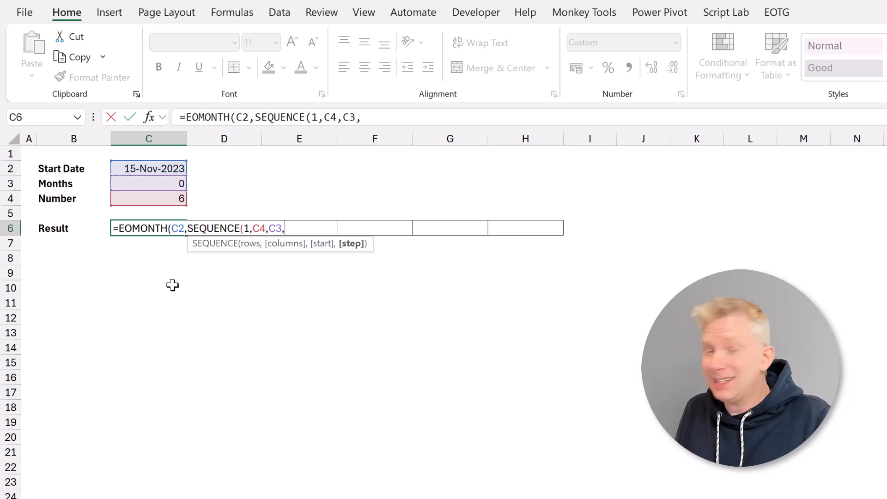
{"action": "type", "text": "1"}
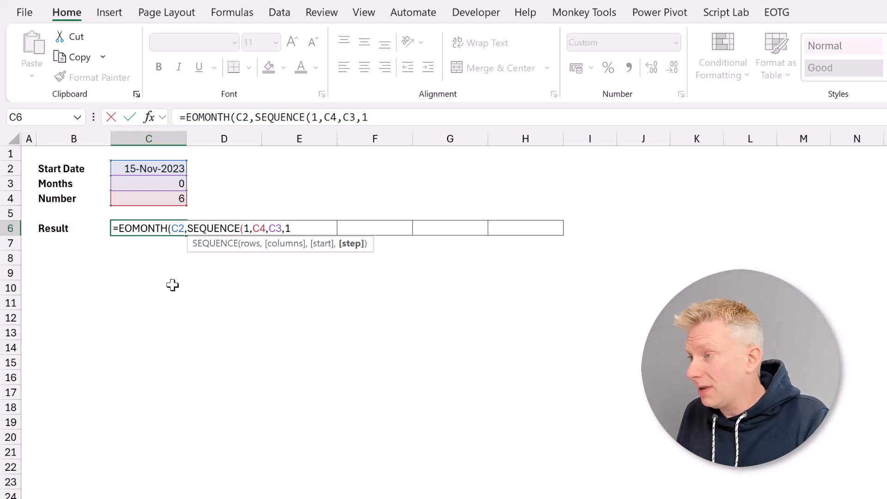
{"action": "type", "text": ")"}
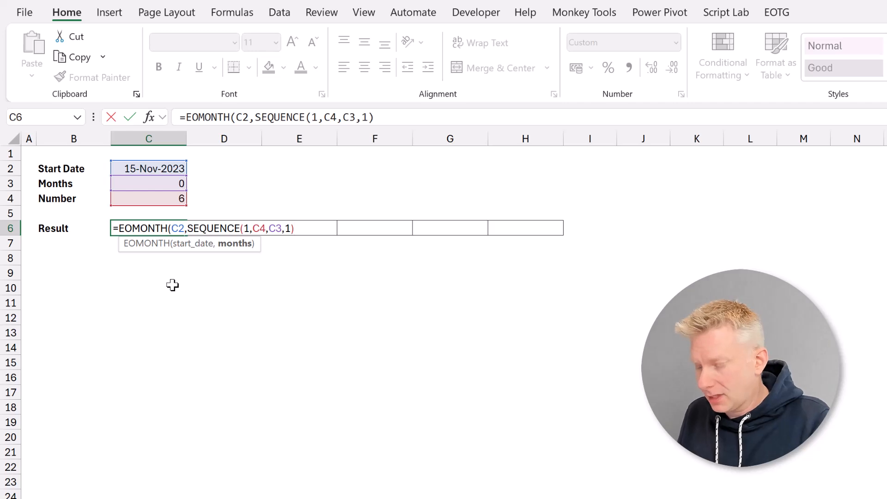
{"action": "type", "text": ")"}
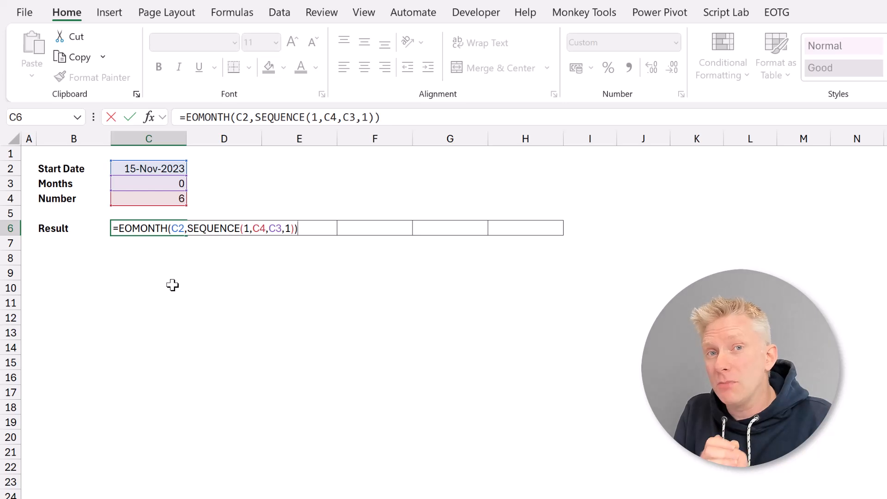
{"action": "key", "text": "Return"}
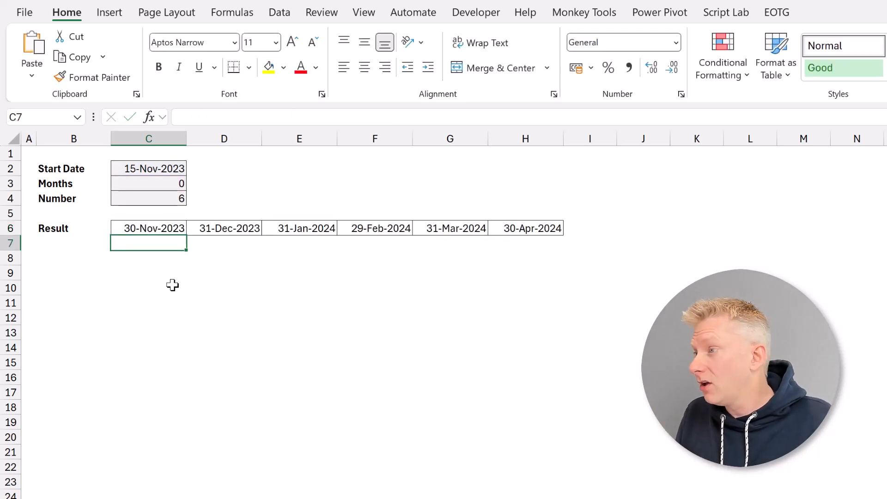
{"action": "left_click", "coordinate": [163, 227]}
{"action": "left_click_drag", "start_coordinate": [310, 233], "coordinate": [508, 228]}
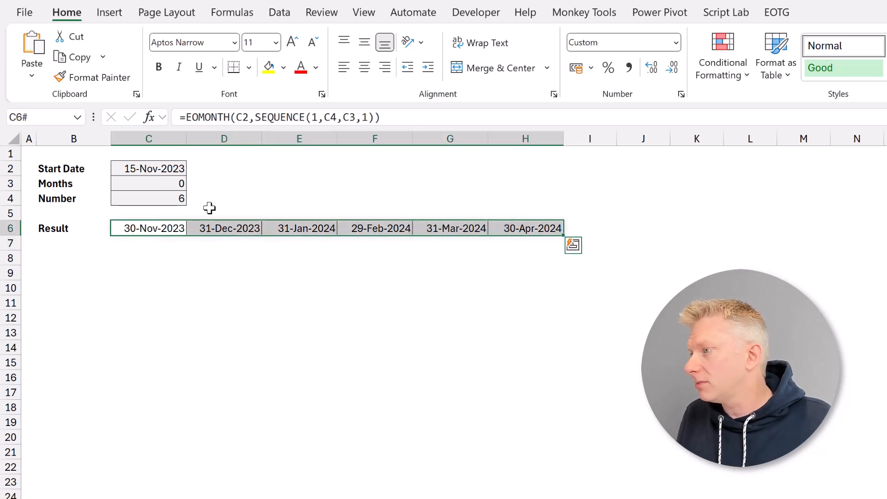
Step: Test the date series with a Number of 4 in C4, review the Result row, and restore the Number to 6
{"action": "left_click", "coordinate": [161, 198]}
{"action": "type", "text": "4"}
{"action": "key", "text": "Return"}
{"action": "left_click_drag", "start_coordinate": [175, 228], "coordinate": [356, 230]}
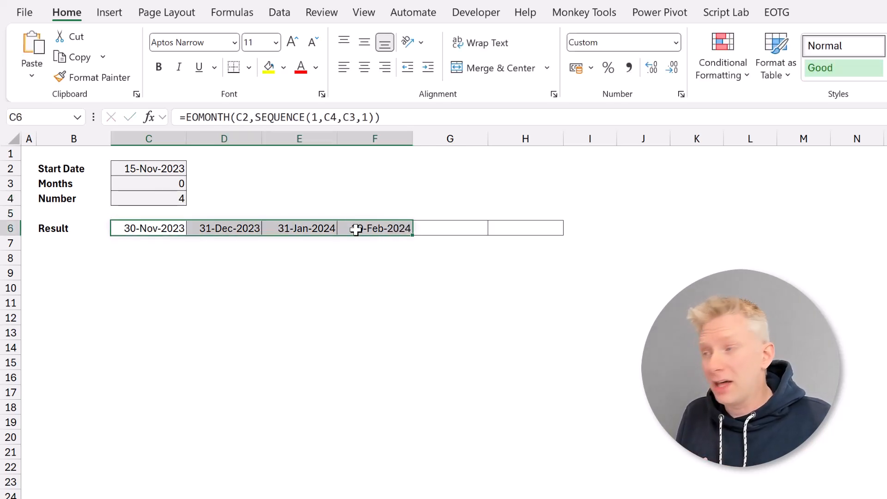
{"action": "left_click", "coordinate": [168, 202]}
{"action": "type", "text": "6"}
{"action": "key", "text": "Return"}
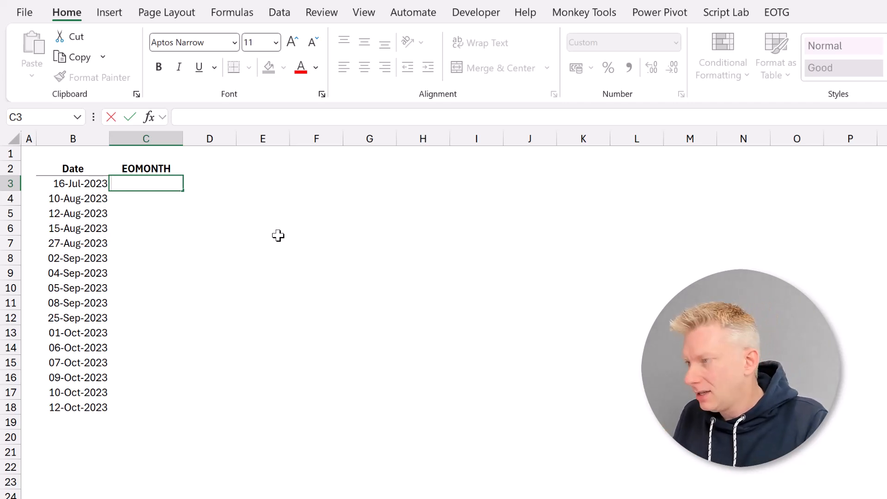
Step: Enter =EOMONTH(B3:B18,0) in C3 under the EOMONTH heading to process the whole date column at once
{"action": "type", "text": "=EOM"}
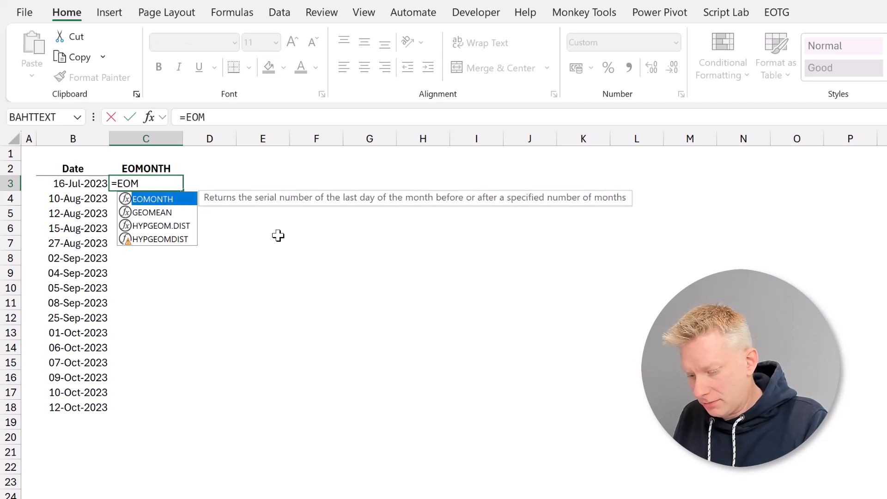
{"action": "type", "text": "ONTH("}
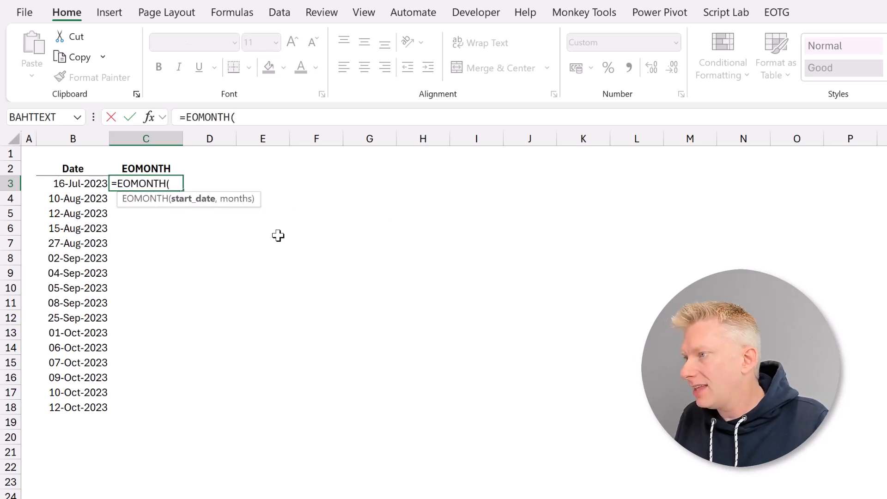
{"action": "key", "text": "Left"}
{"action": "key", "text": "ctrl+shift+Down"}
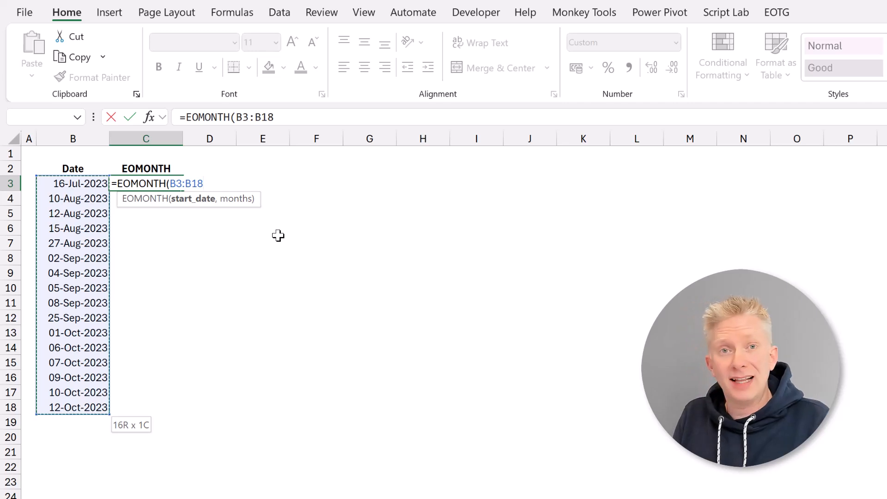
{"action": "type", "text": ","}
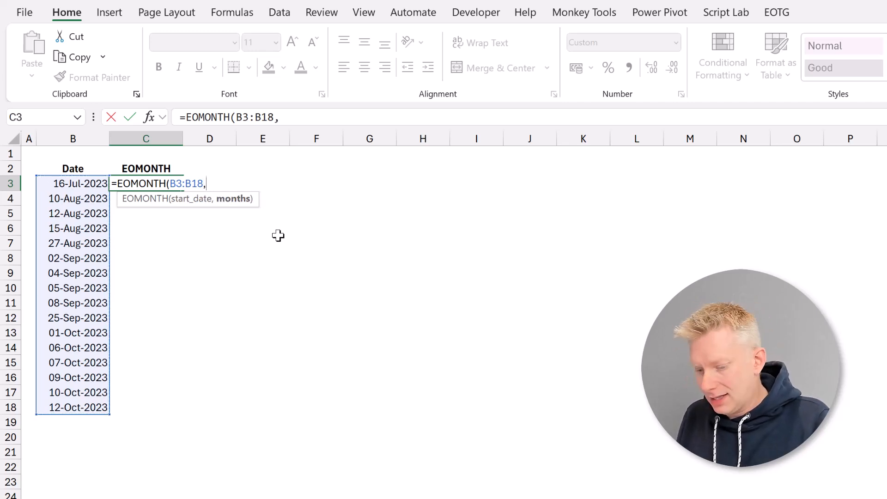
{"action": "type", "text": "0"}
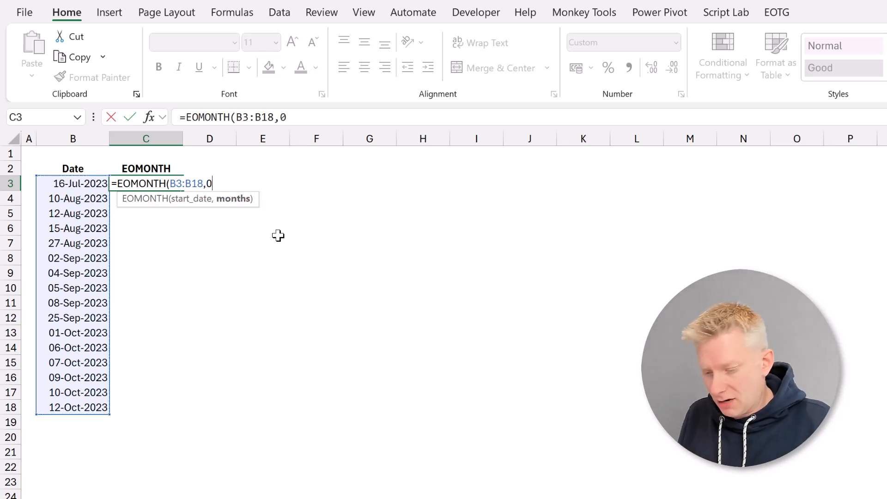
{"action": "type", "text": ")"}
{"action": "key", "text": "Return"}
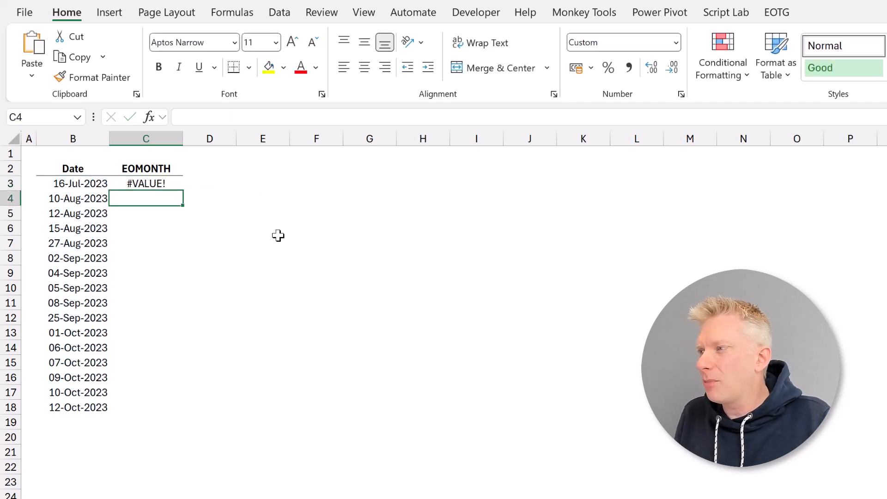
Step: Edit the formula in C3 to =EOMONTH(--B3:B18,0), adding a double negative before the date range
{"action": "key", "text": "Up"}
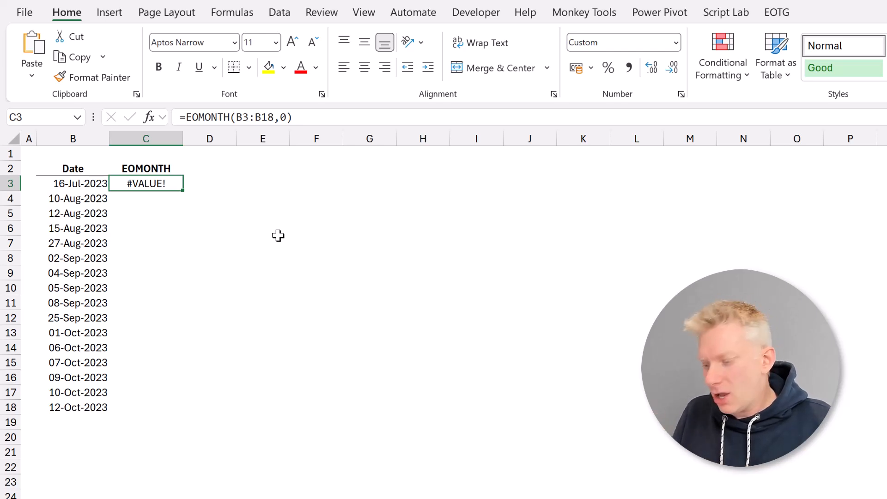
{"action": "key", "text": "F2"}
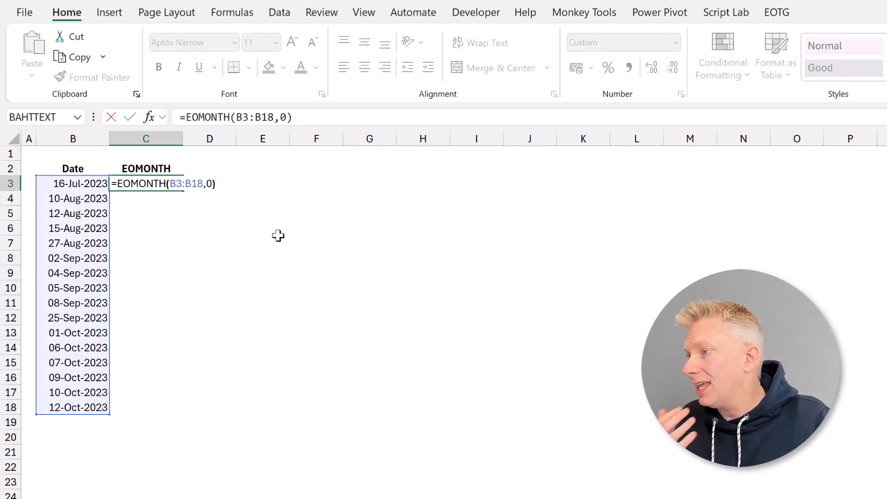
{"action": "key", "text": "Left"}
{"action": "key", "text": "Left"}
{"action": "key", "text": "Left"}
{"action": "key", "text": "Left"}
{"action": "key", "text": "Left"}
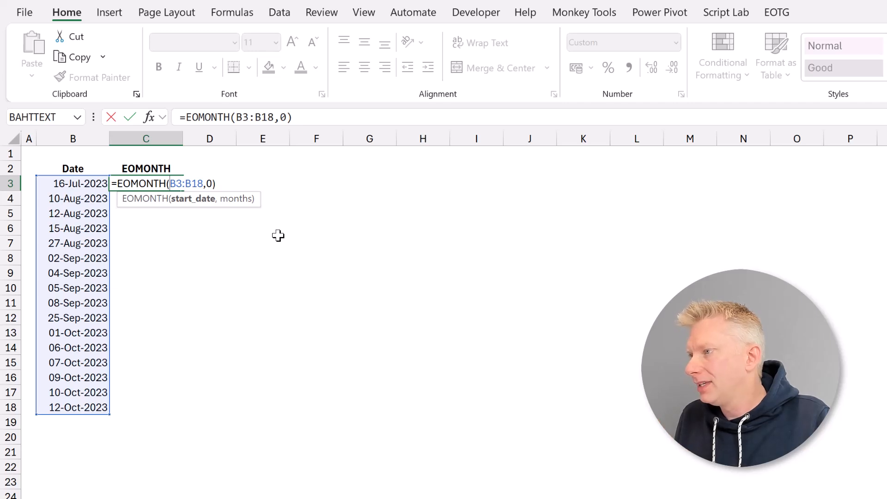
{"action": "type", "text": "--"}
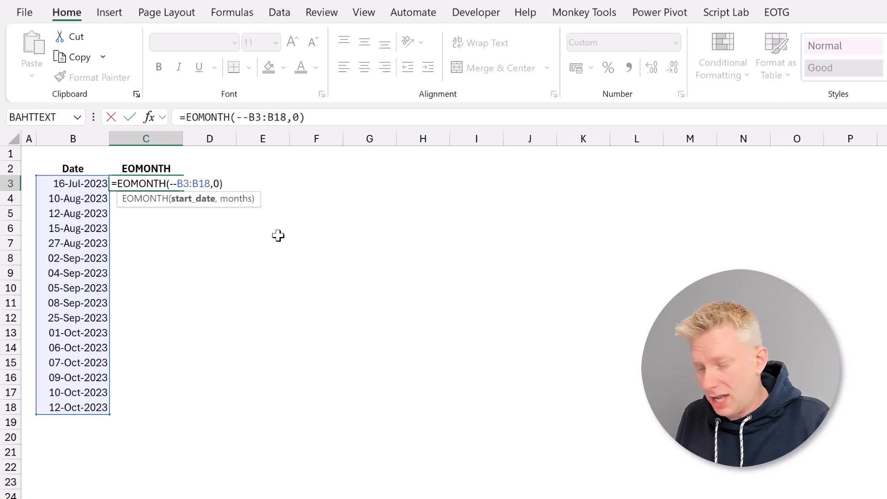
{"action": "key", "text": "Return"}
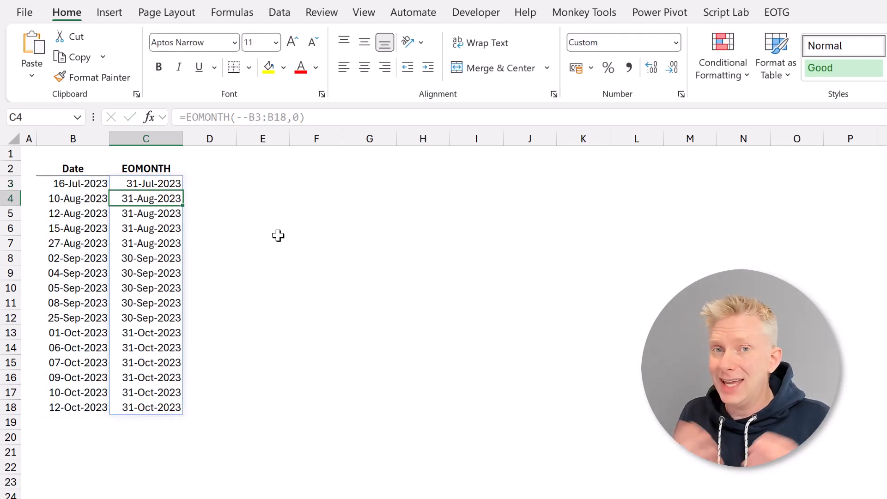